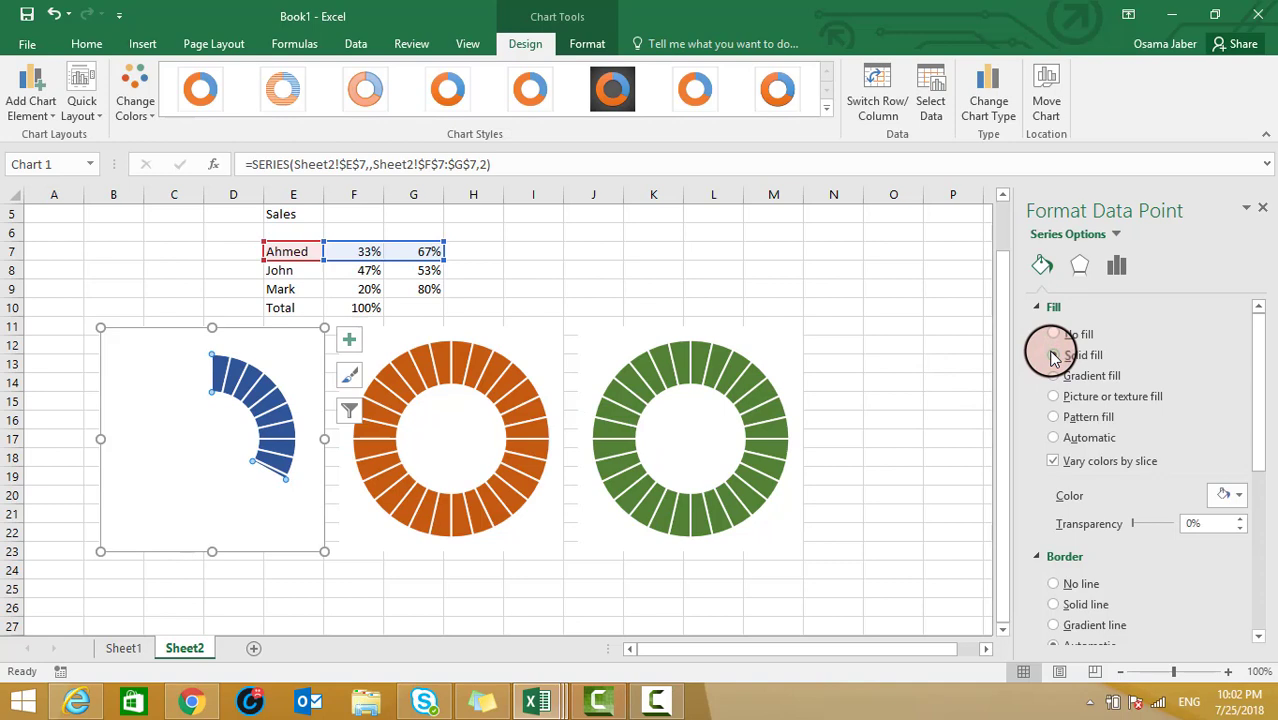
- Give the 67% slice of the blue doughnut chart a solid fill with 20% transparency
left_click(1053, 356)
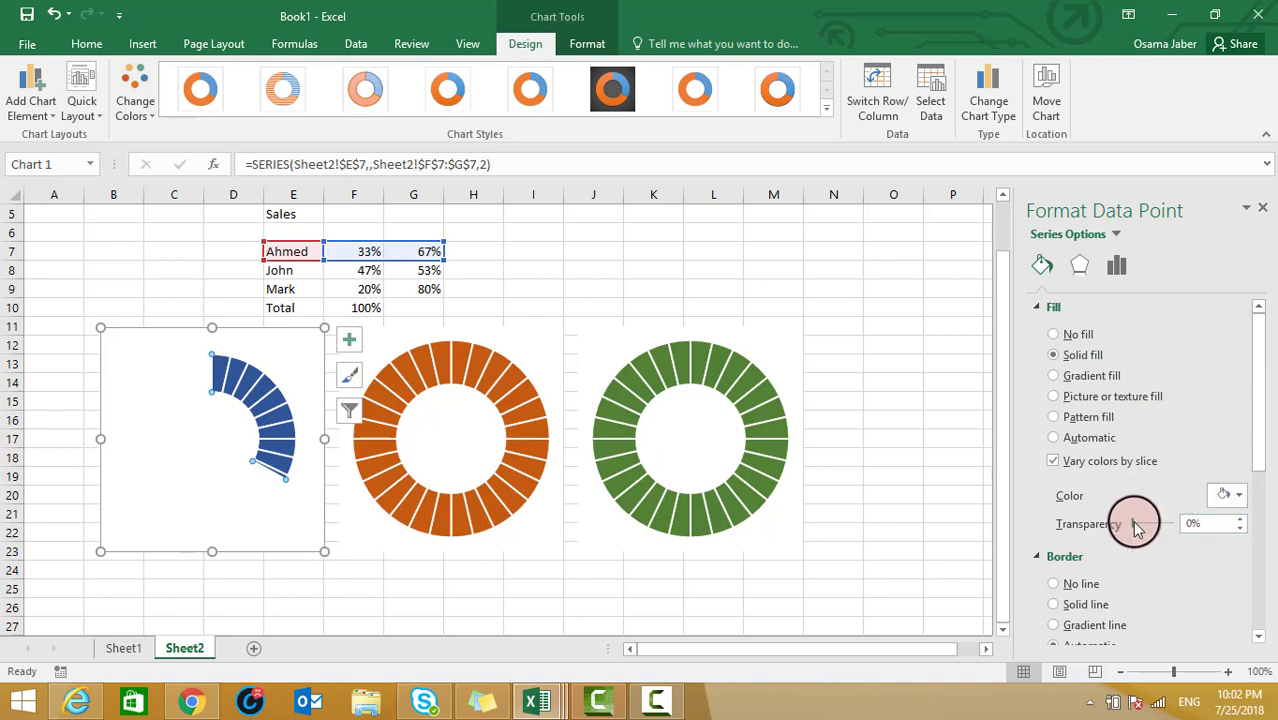
left_click_drag(1136, 527, 1181, 524)
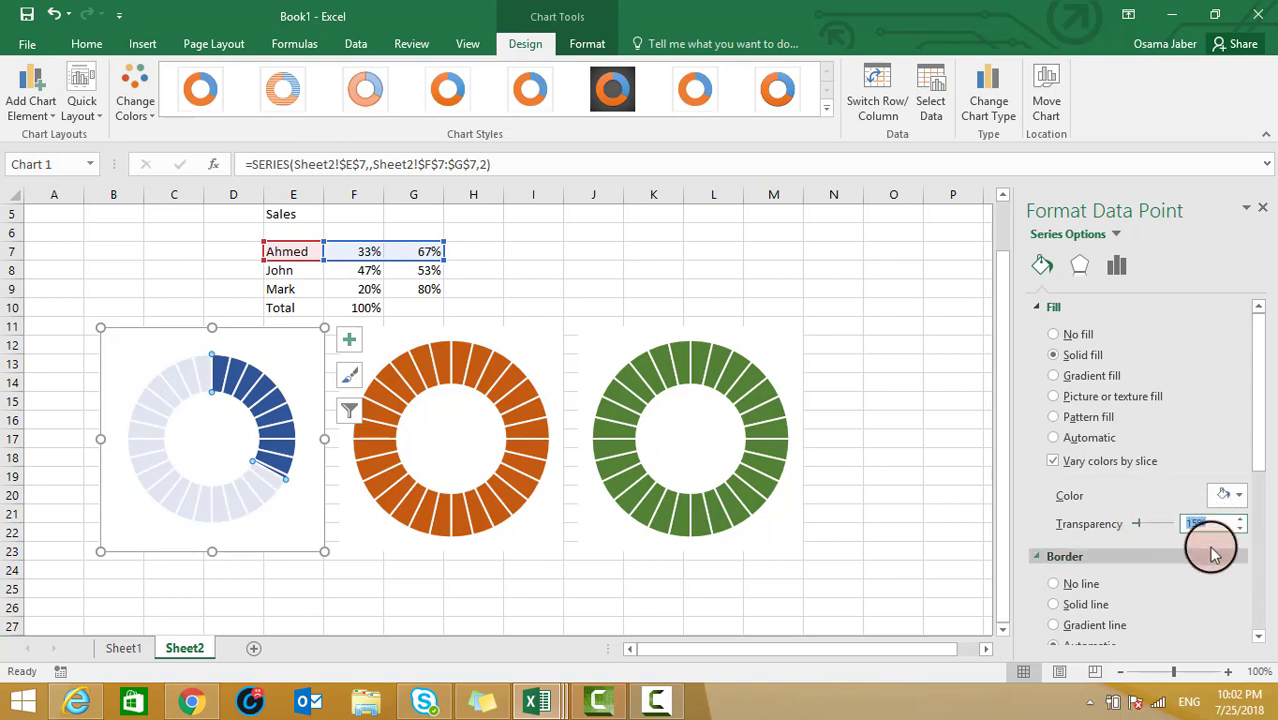
type("2")
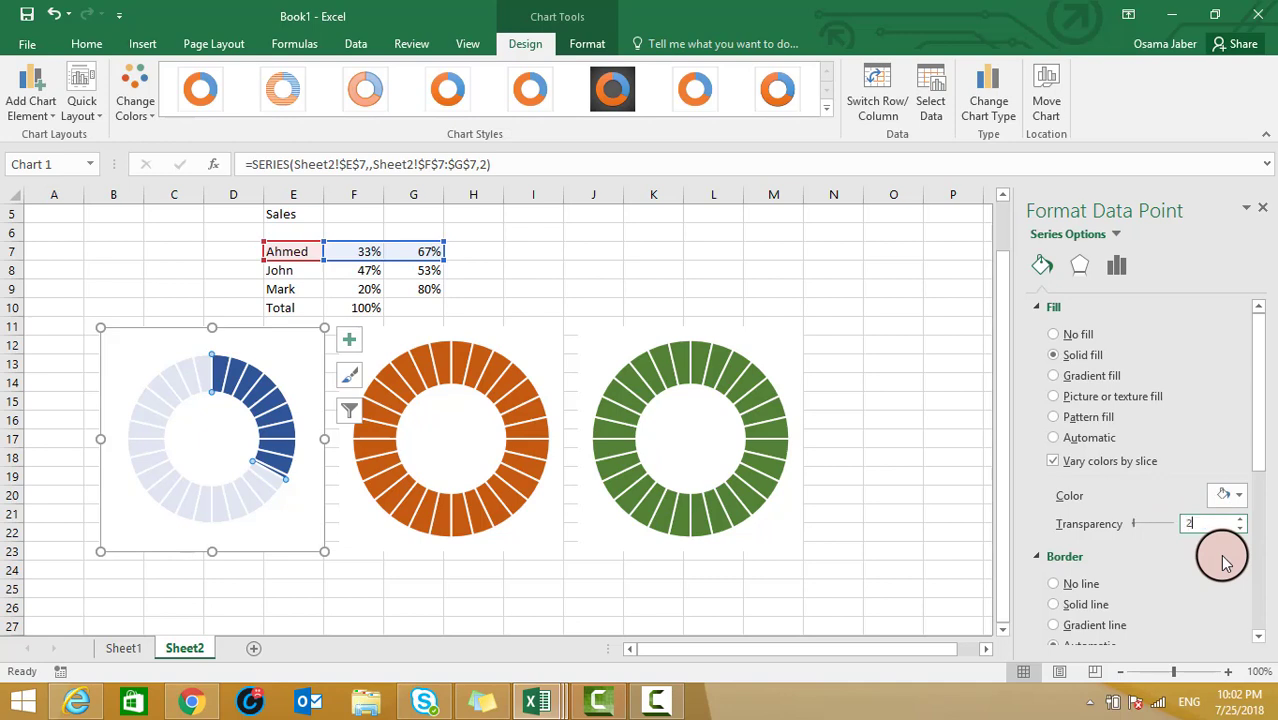
type("0")
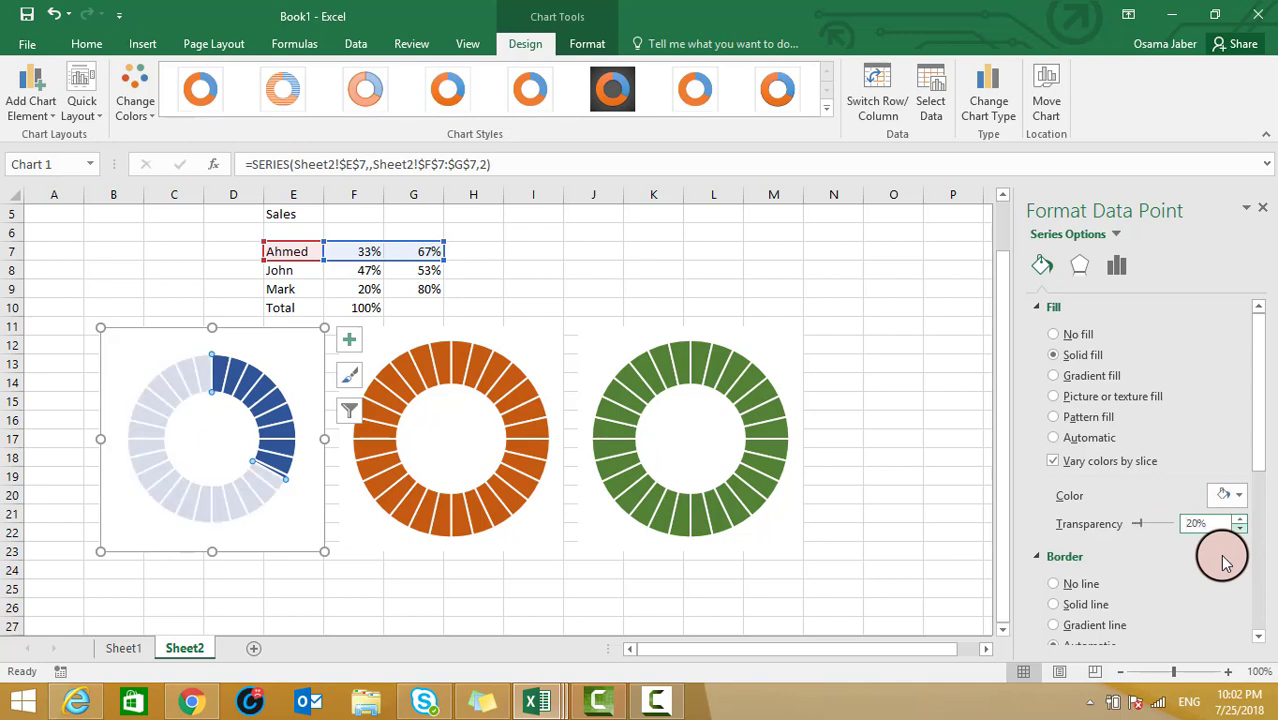
left_click(927, 557)
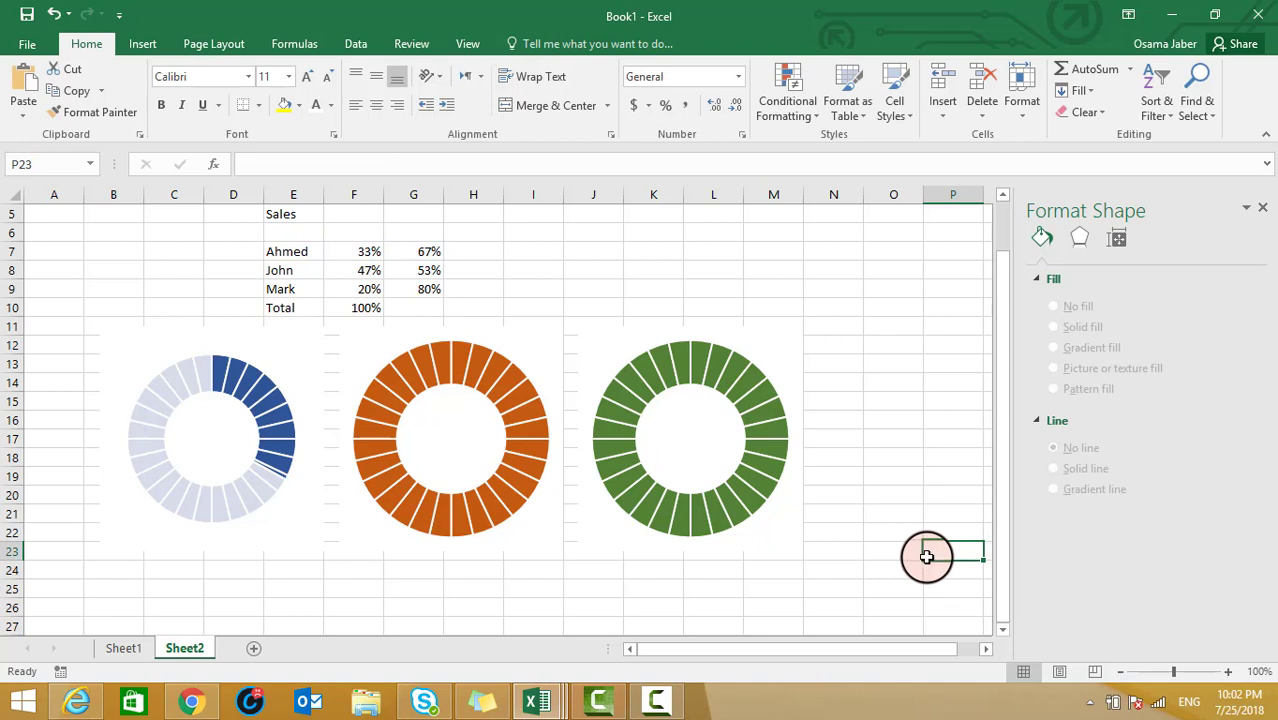
- Add a new data series to the orange doughnut chart, taking its series name from cell E8 on Sheet2
left_click(466, 516)
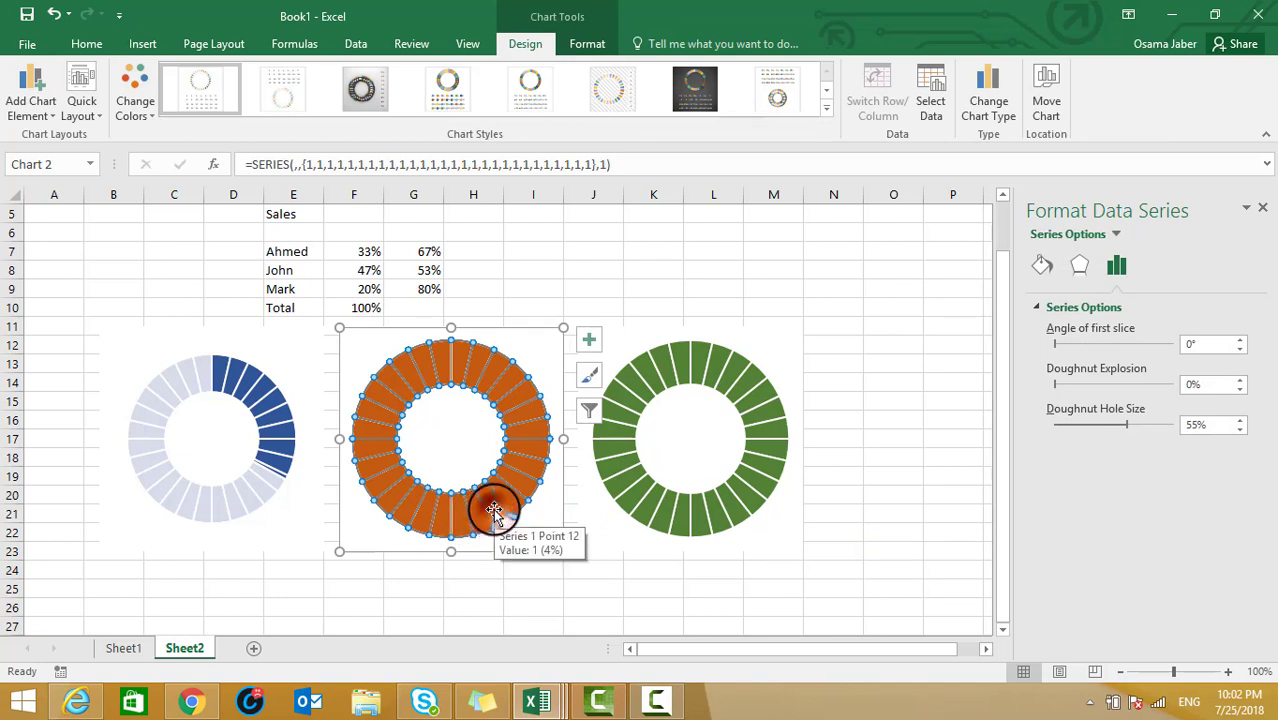
right_click(496, 515)
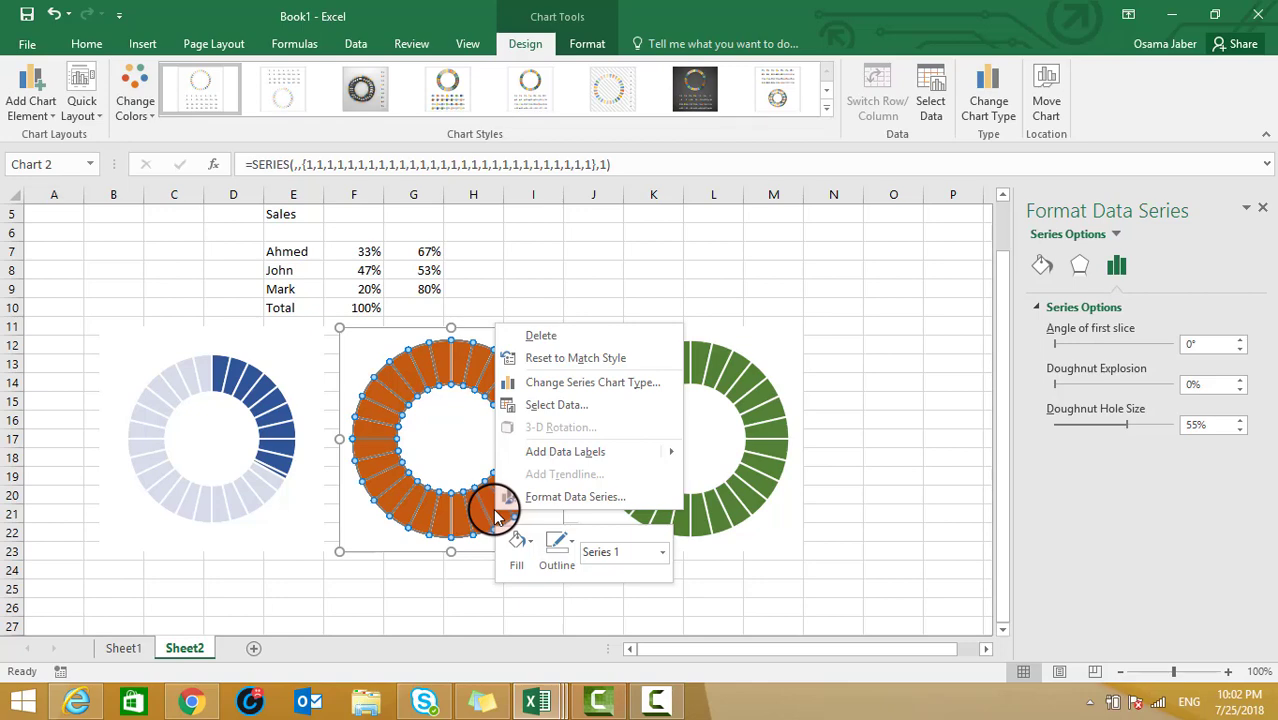
left_click(577, 407)
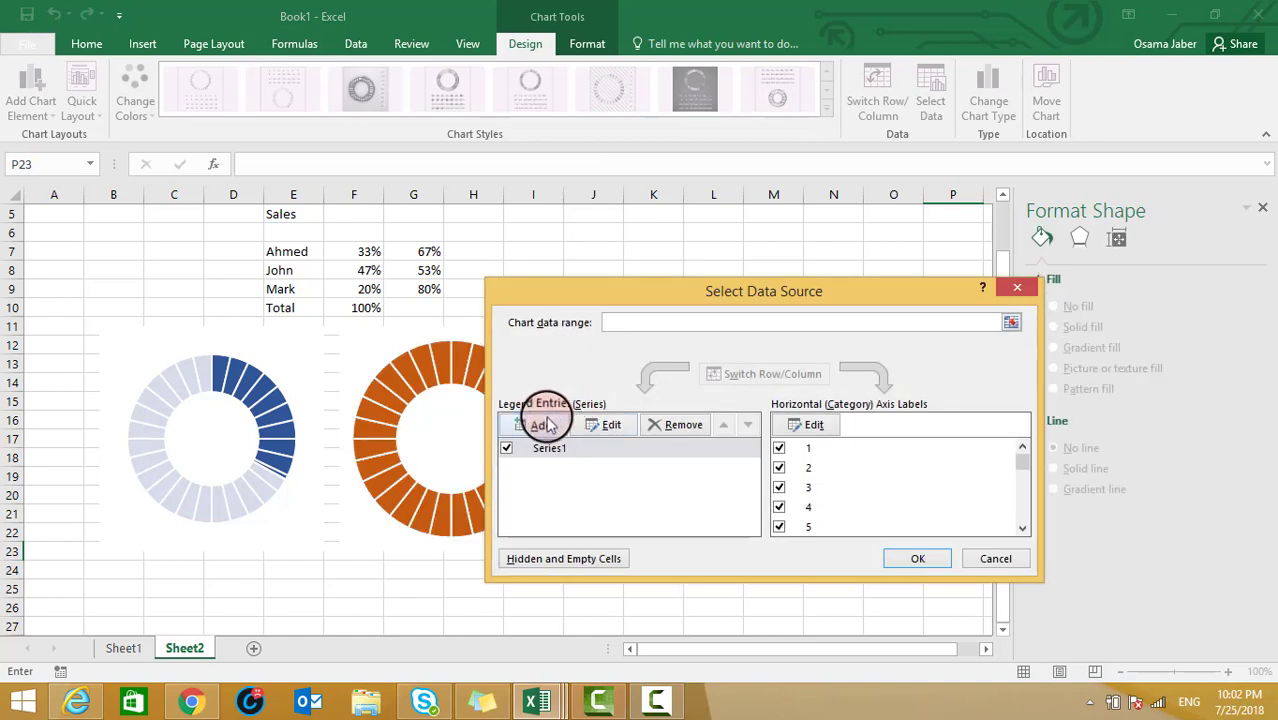
left_click(545, 424)
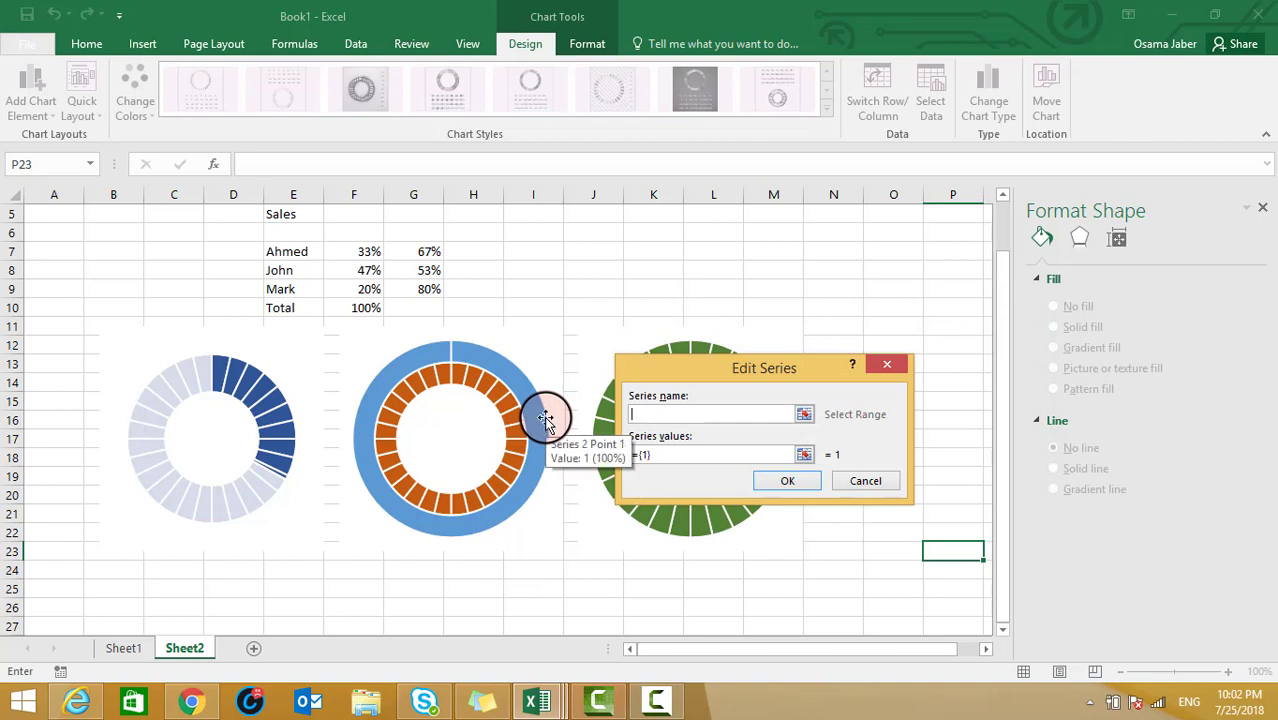
left_click(805, 416)
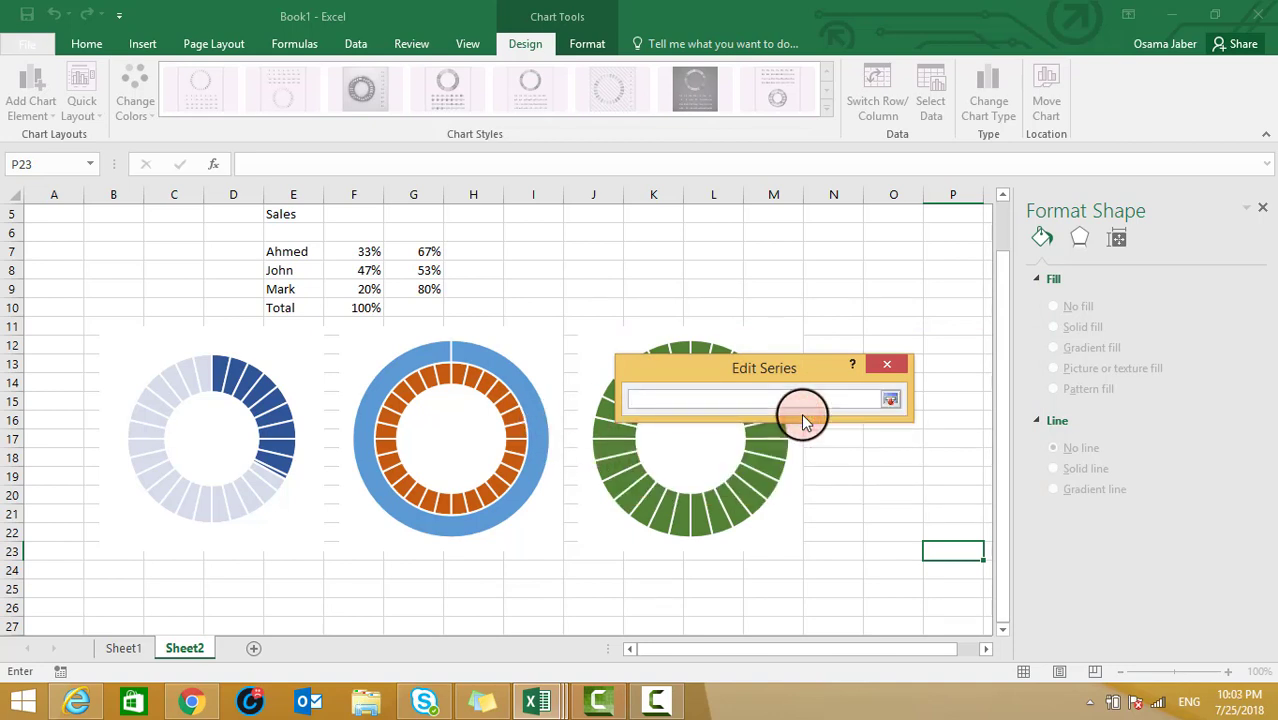
left_click(280, 270)
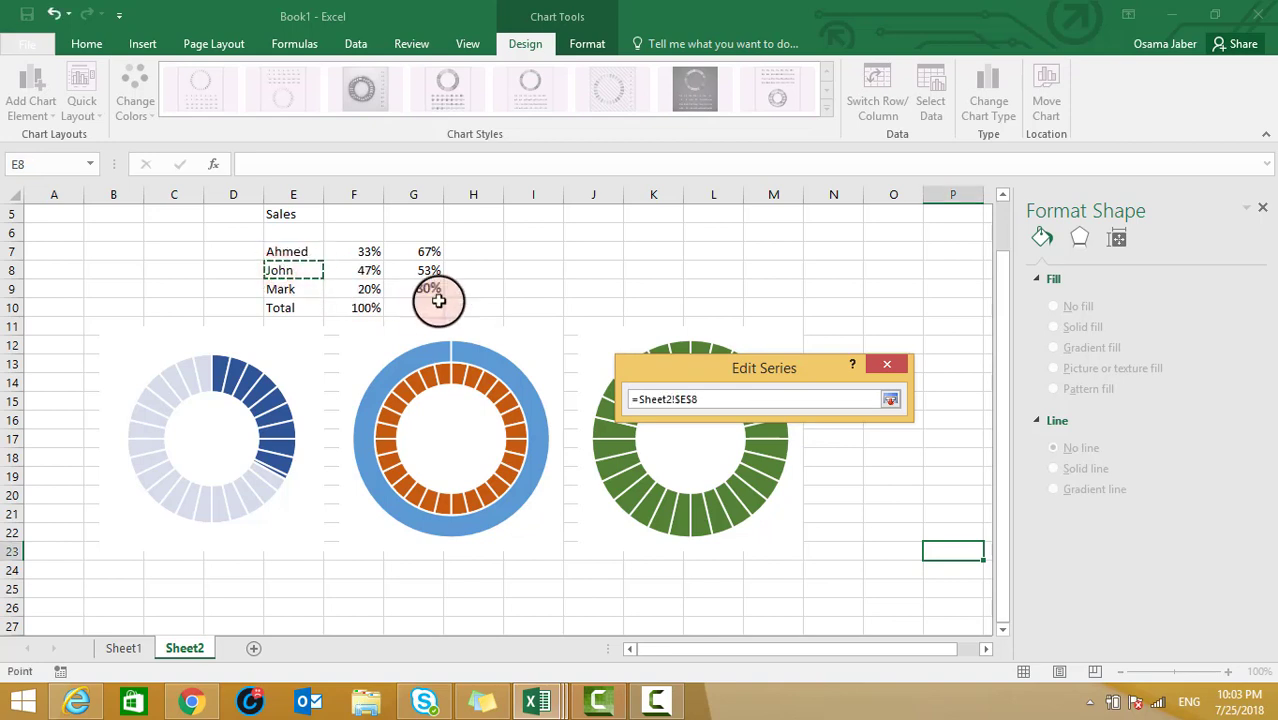
left_click(889, 399)
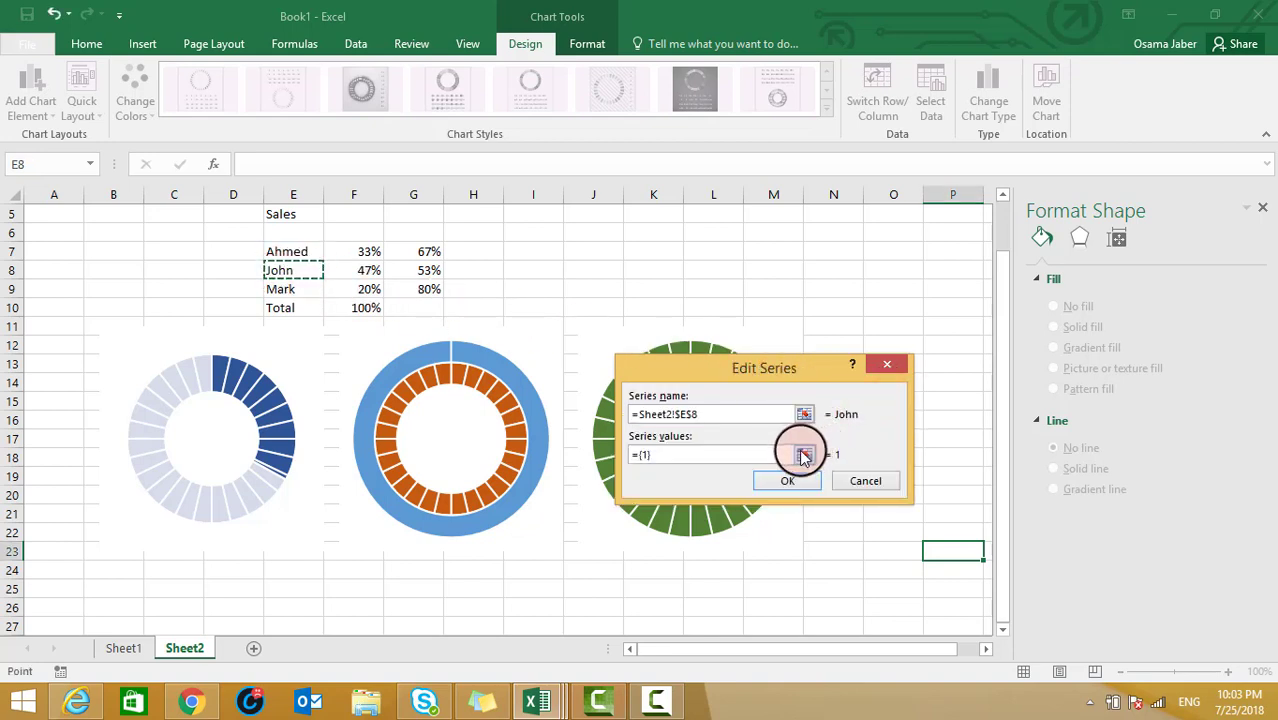
- Set the new series' values to the range F8:G8 and apply the orange chart's data source changes
left_click(803, 456)
left_click(353, 270)
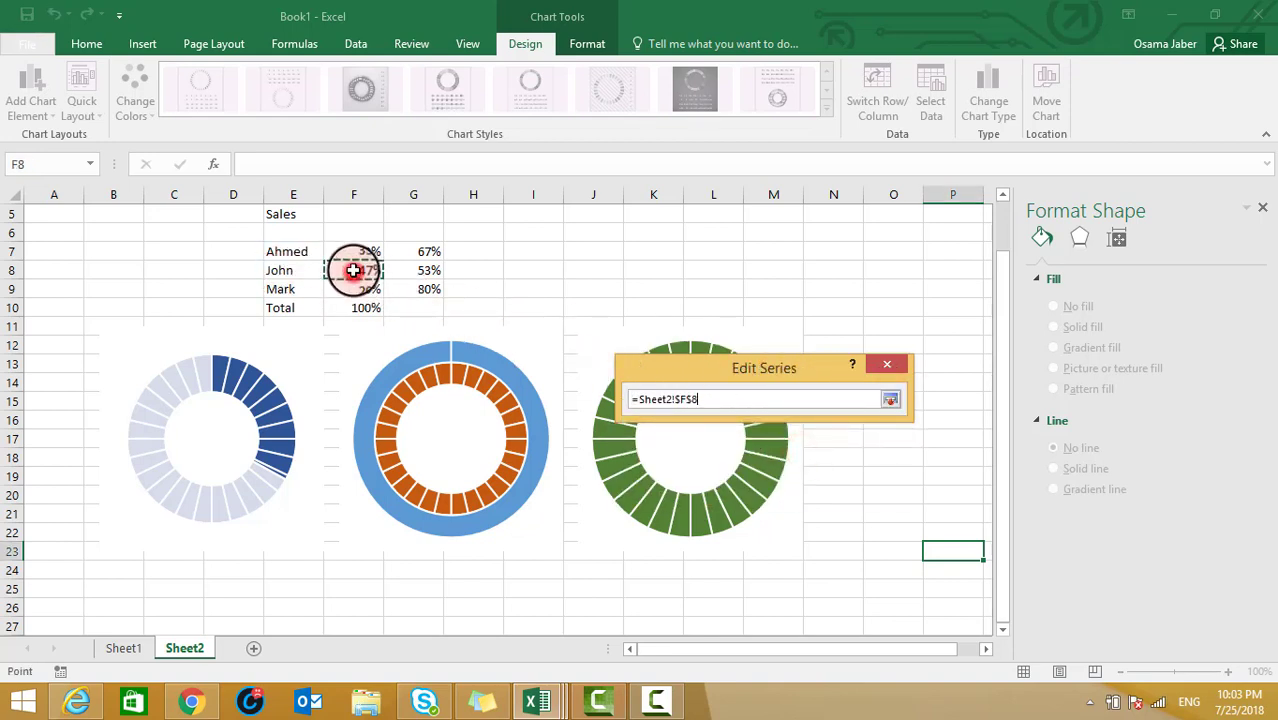
left_click_drag(353, 270, 422, 265)
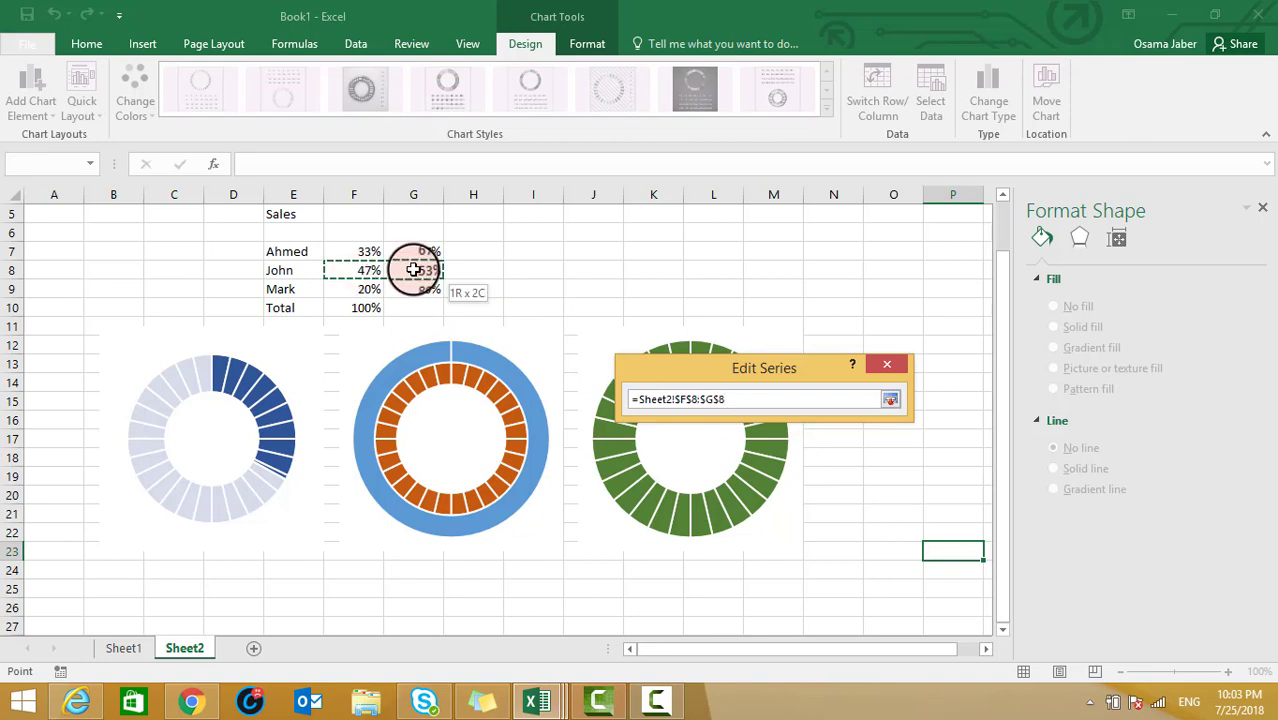
left_click(889, 399)
left_click(788, 481)
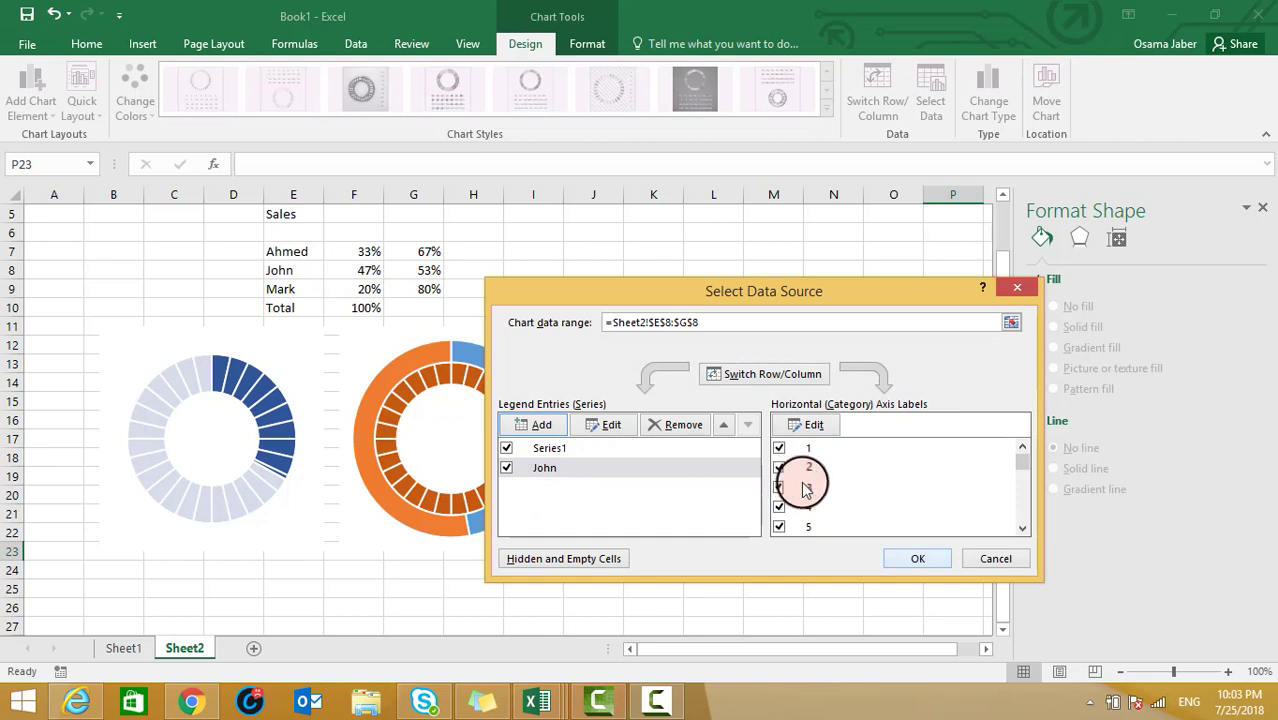
left_click(925, 558)
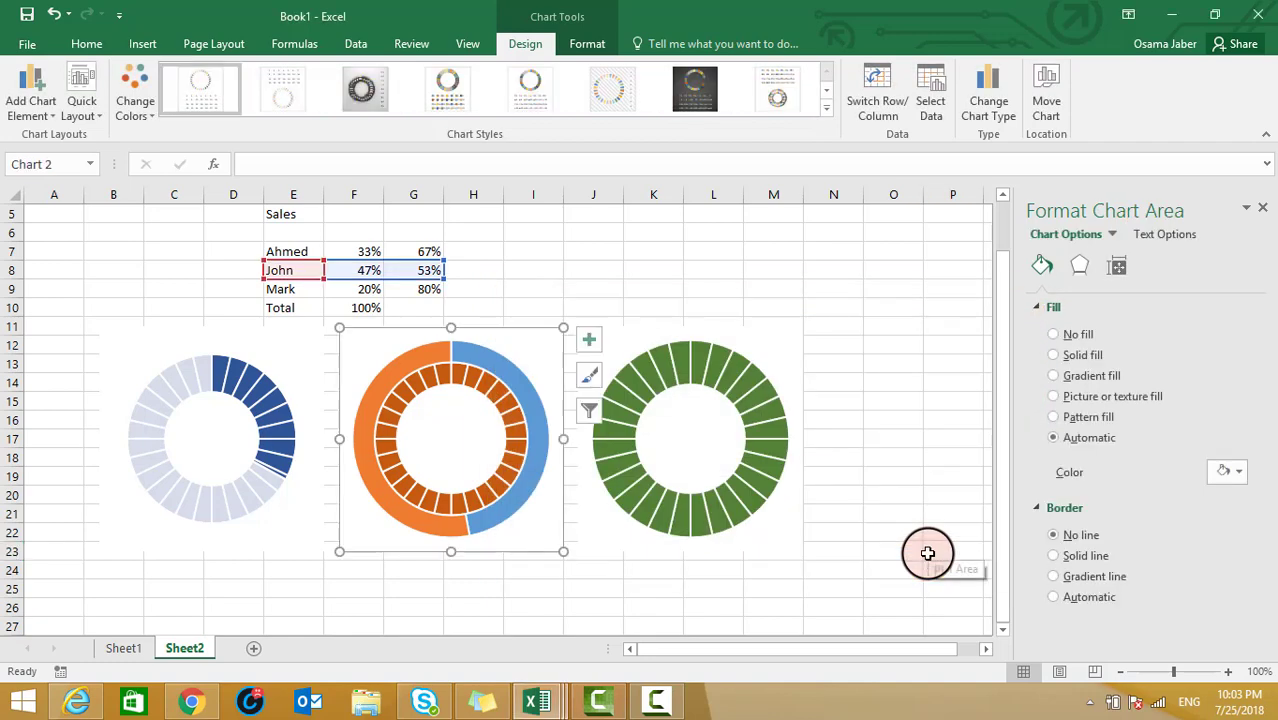
- Put the orange chart's outer two-slice series on the secondary axis, keeping the Doughnut chart type
left_click(503, 519)
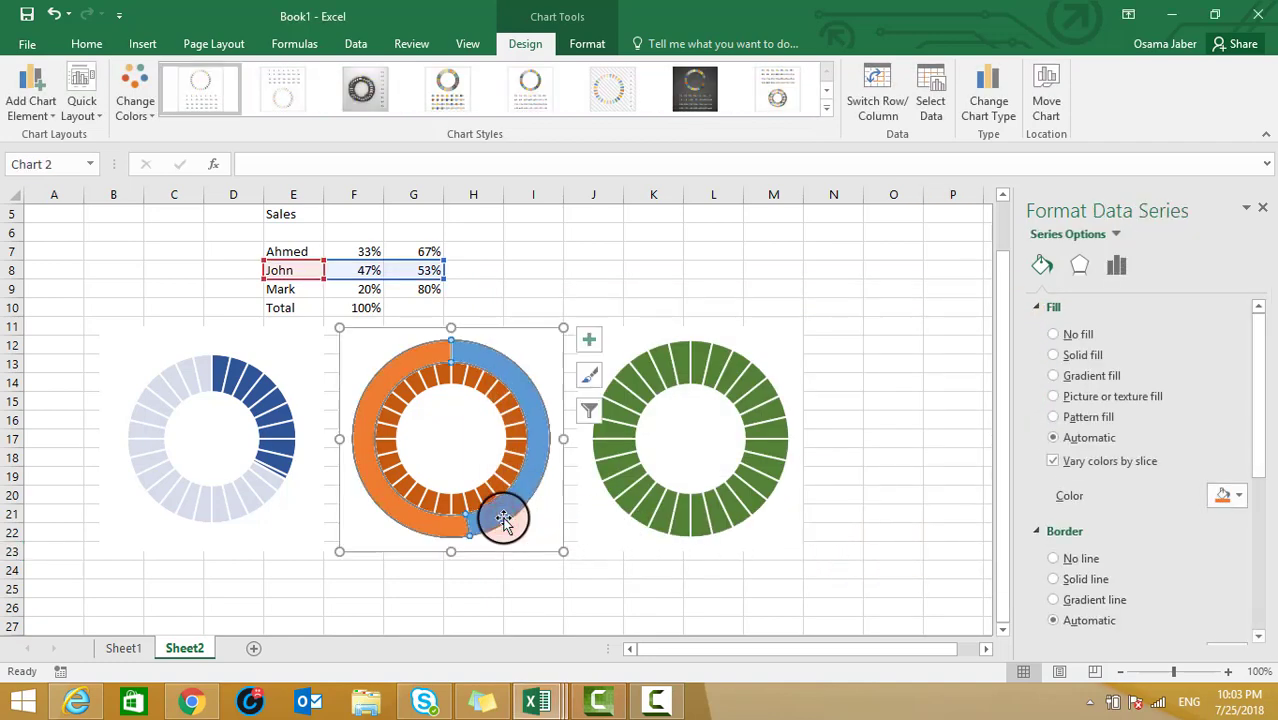
right_click(505, 520)
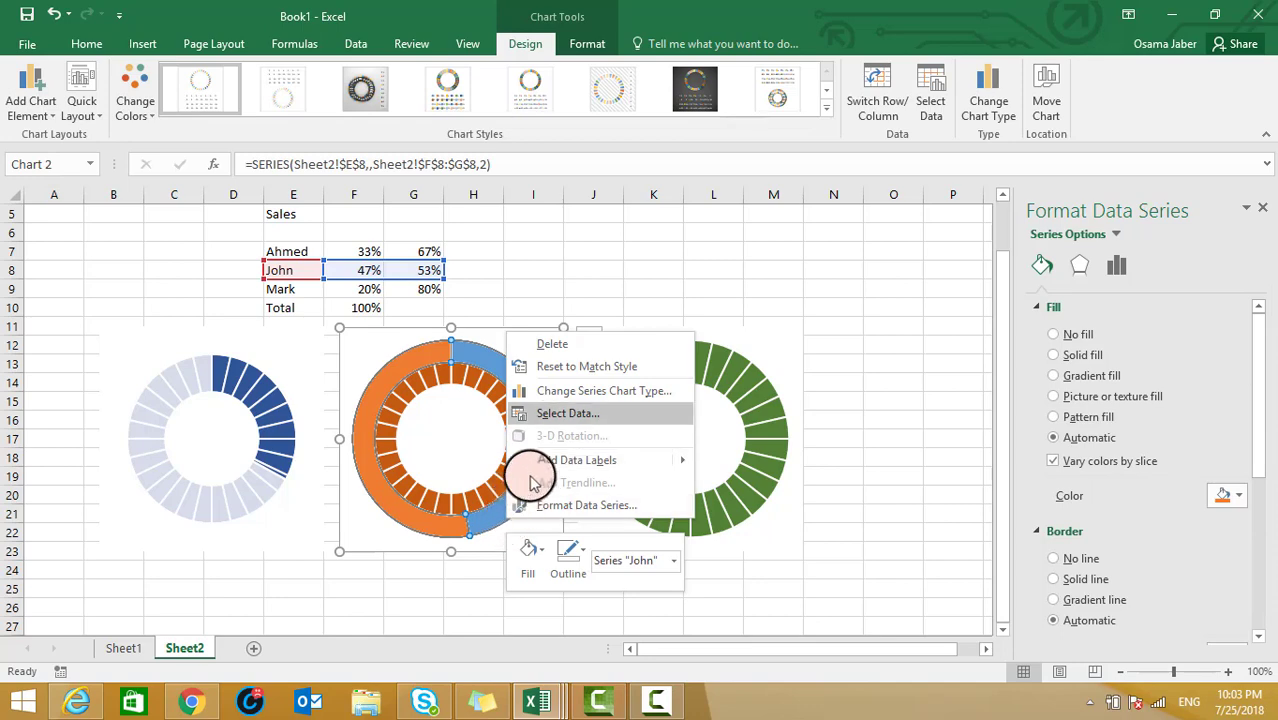
left_click(584, 393)
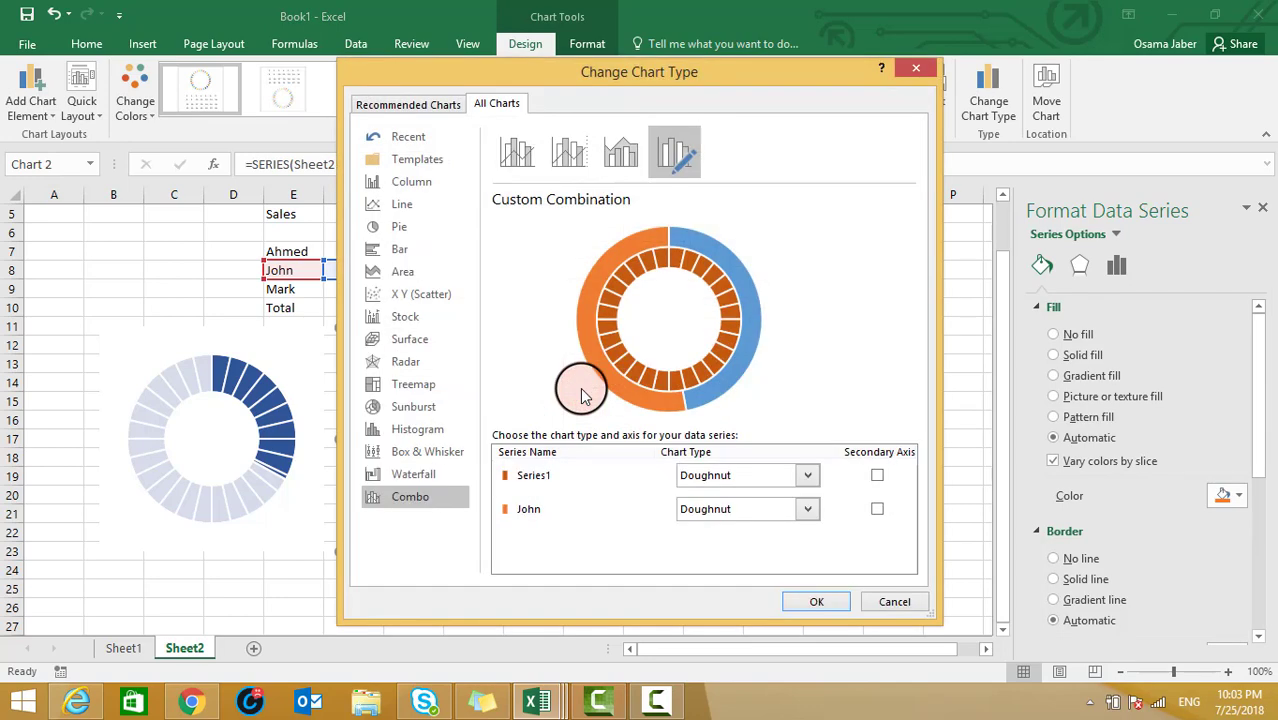
left_click(877, 511)
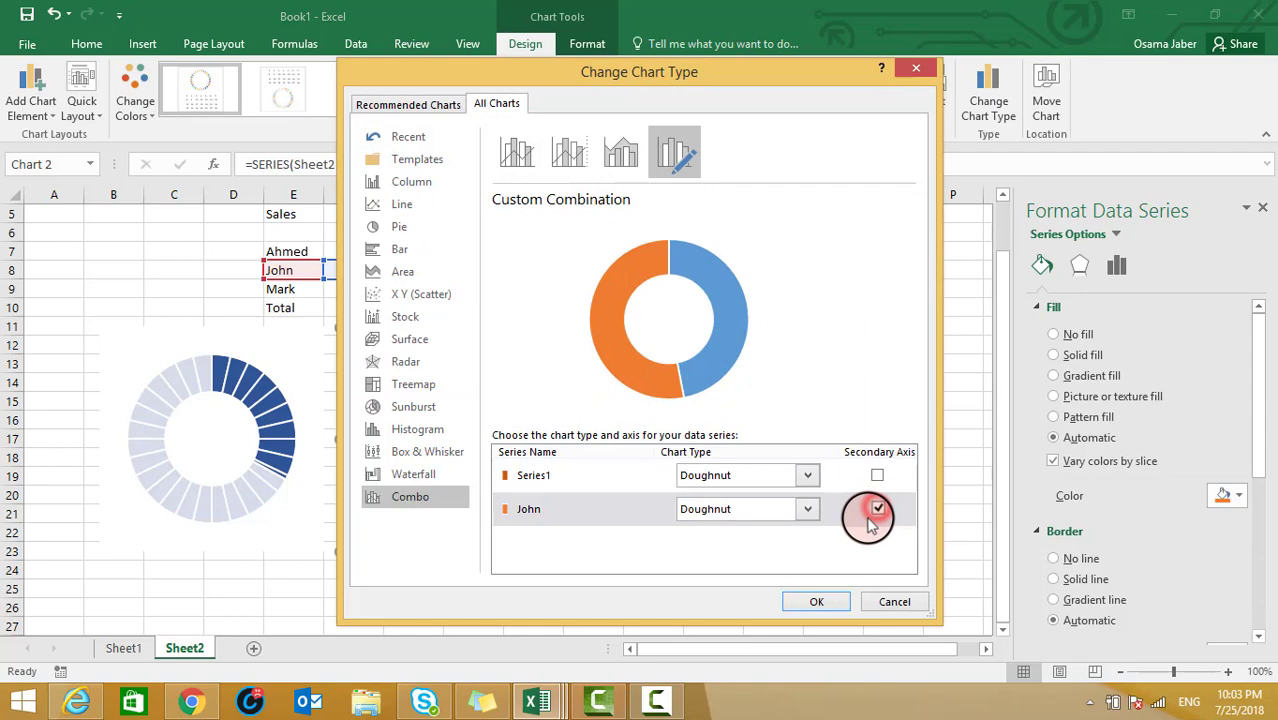
left_click(799, 601)
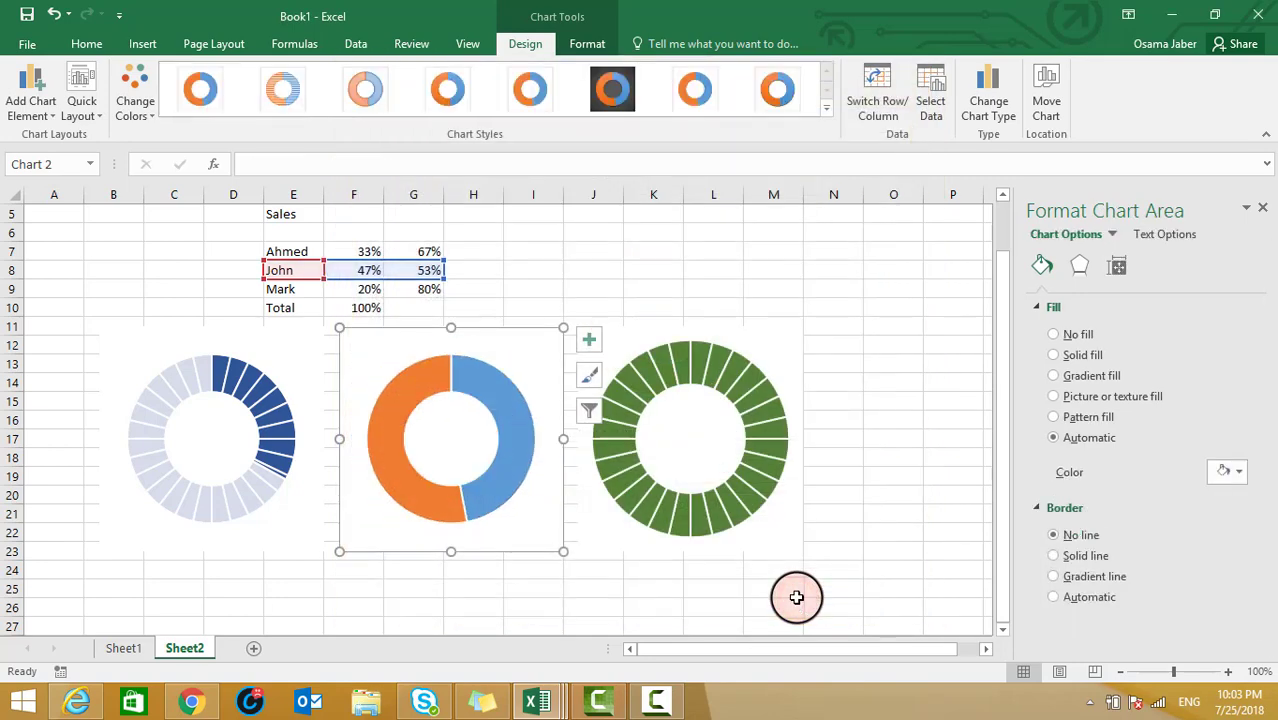
- Set the 47% slice of the middle doughnut chart to no fill
left_click(525, 459)
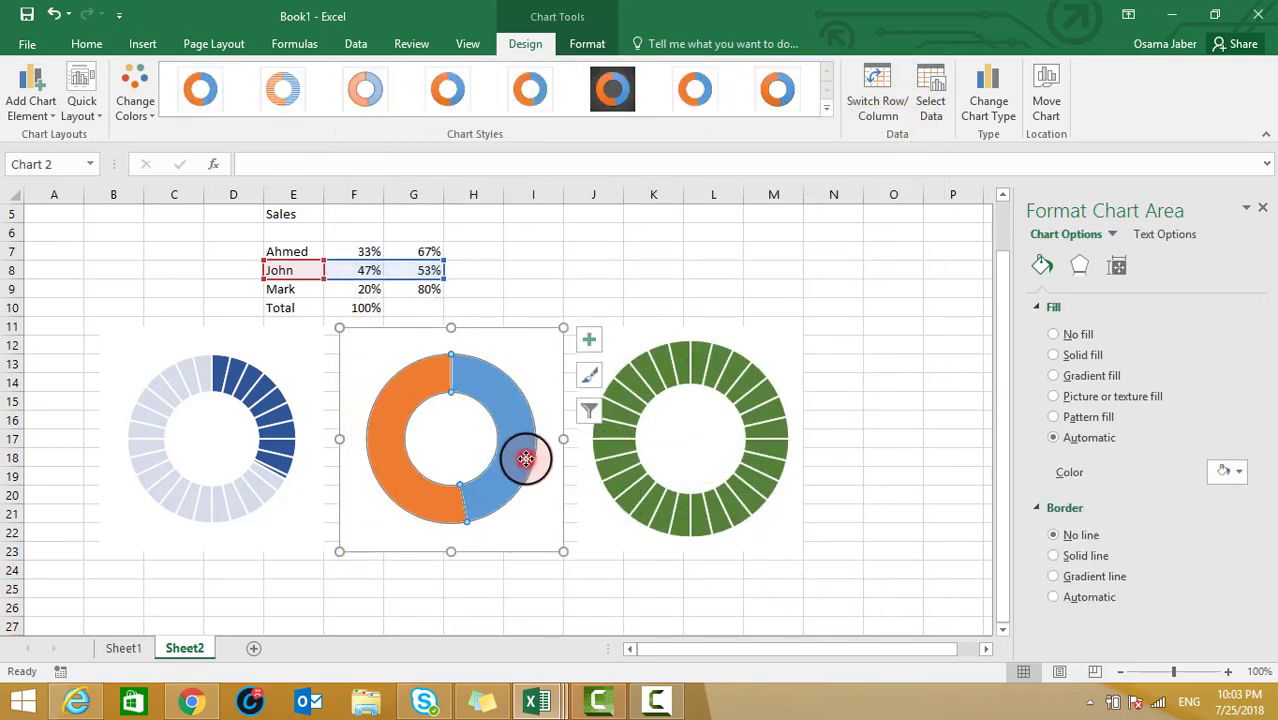
left_click(522, 455)
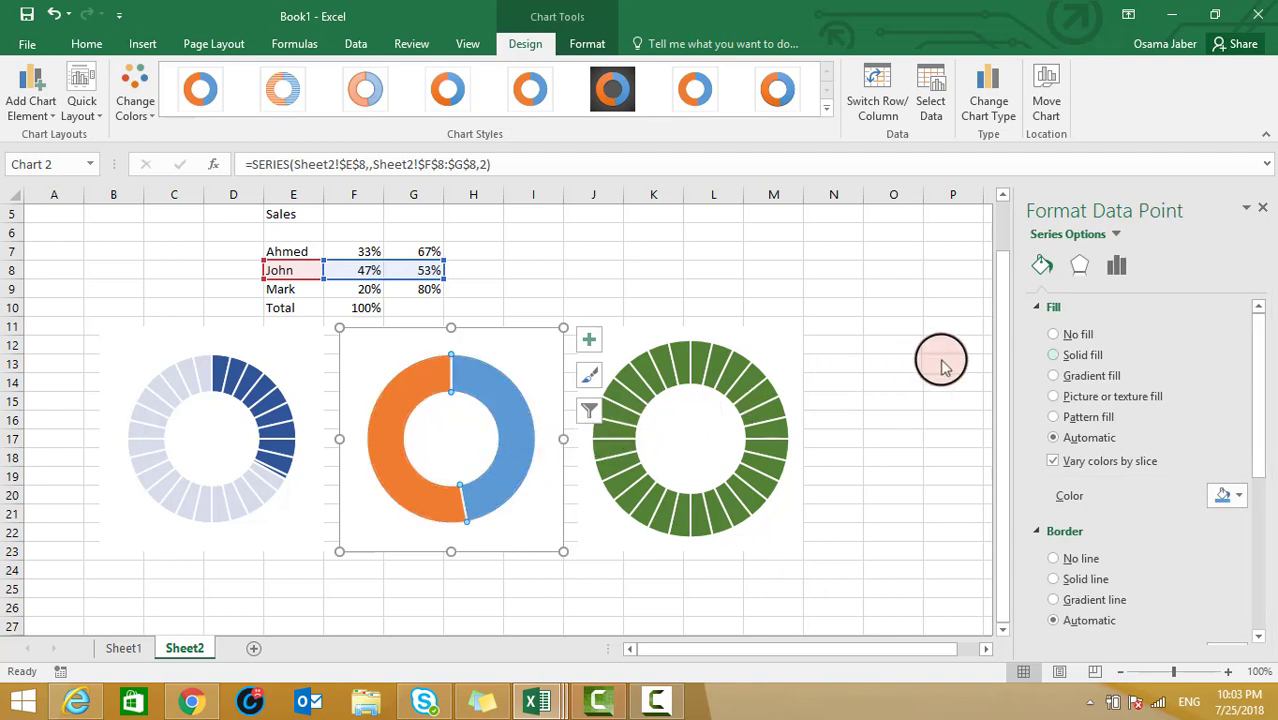
left_click(1055, 336)
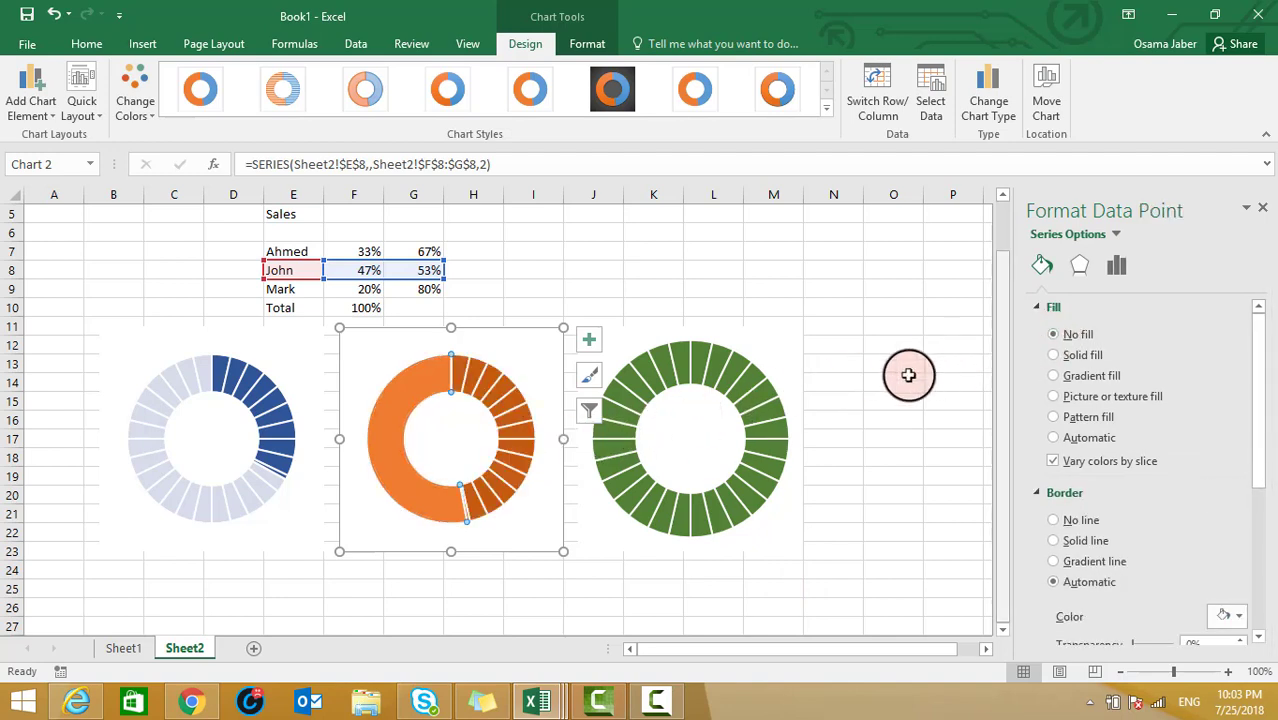
mouse_move(509, 486)
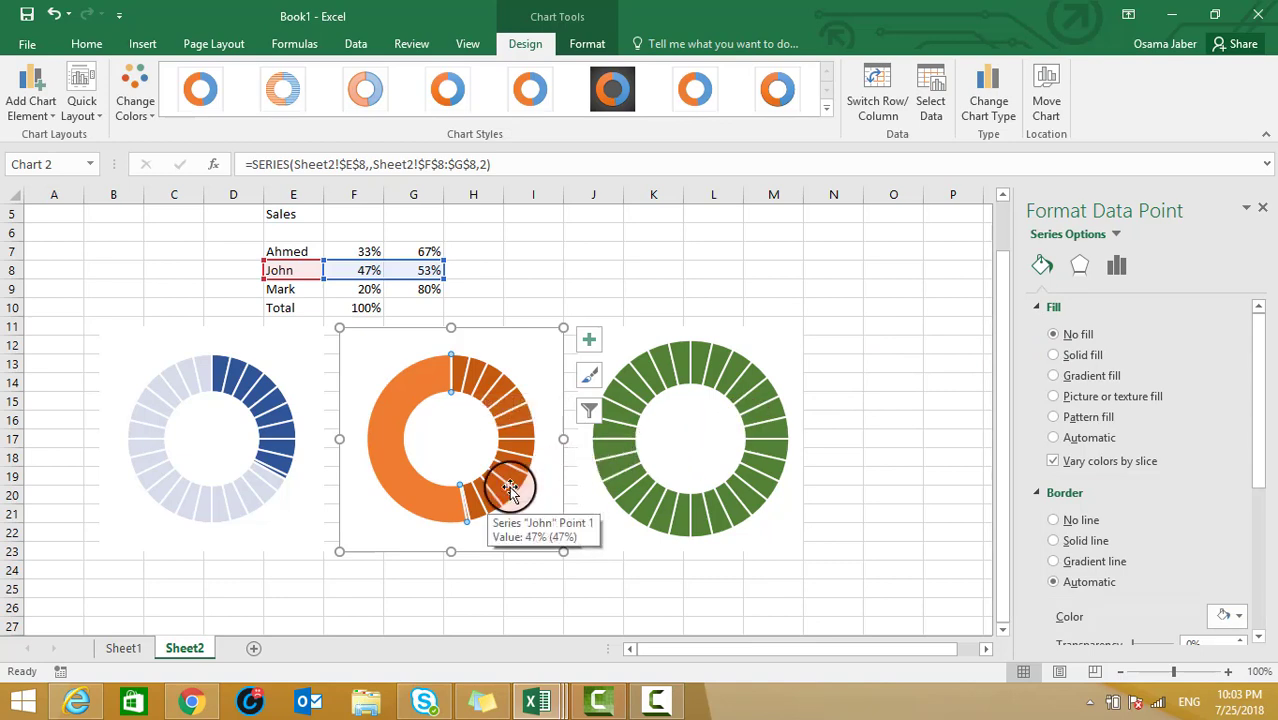
- Give the middle chart's 53% slice a solid white fill with 20% transparency
left_click(389, 410)
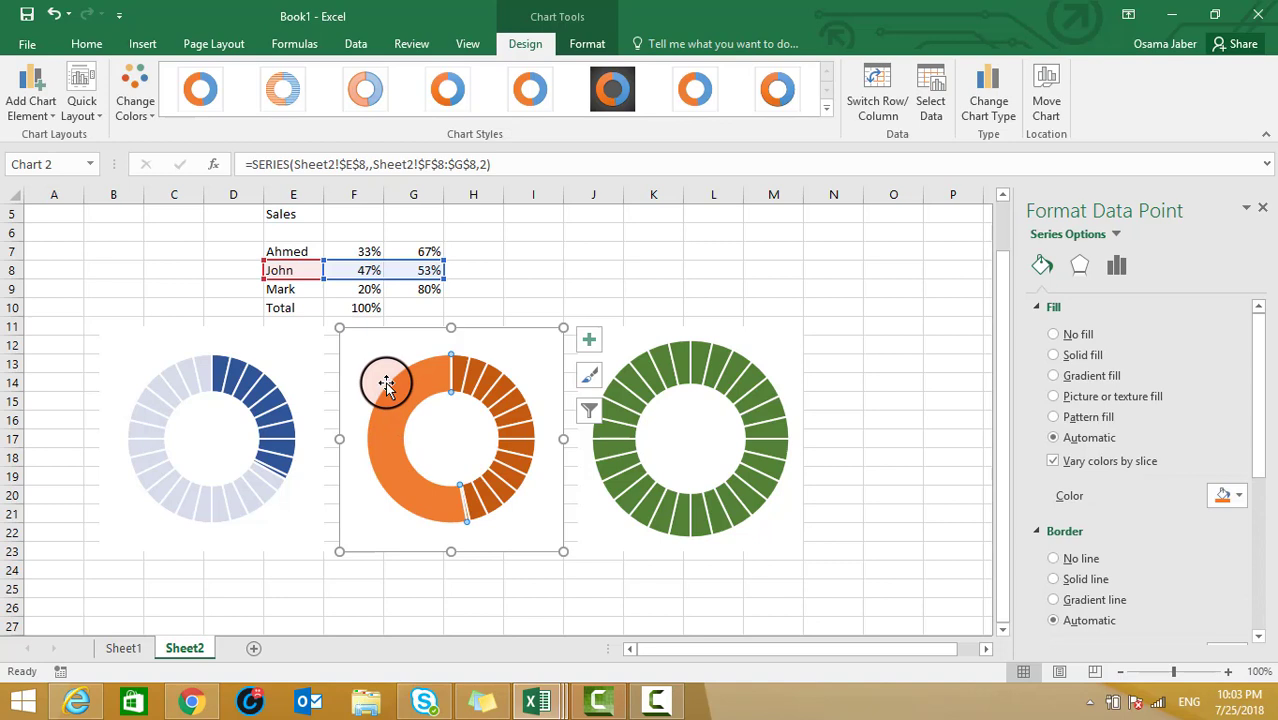
left_click(1053, 355)
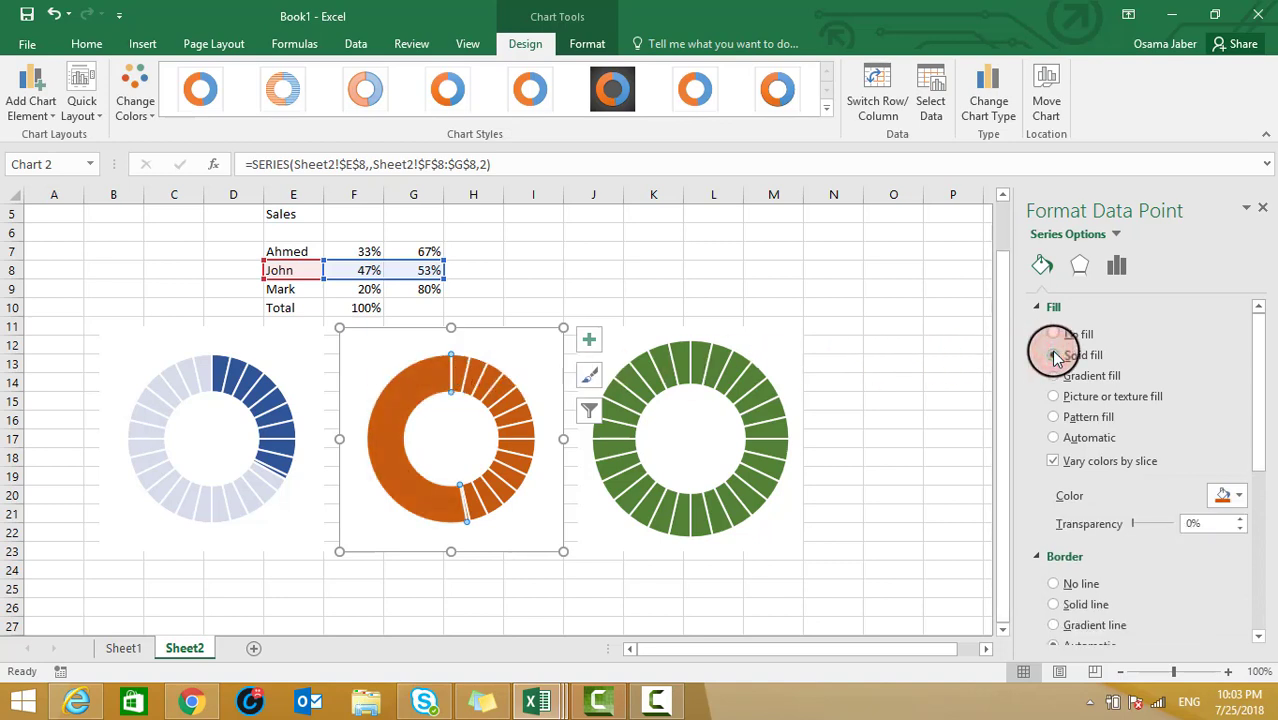
left_click(1239, 496)
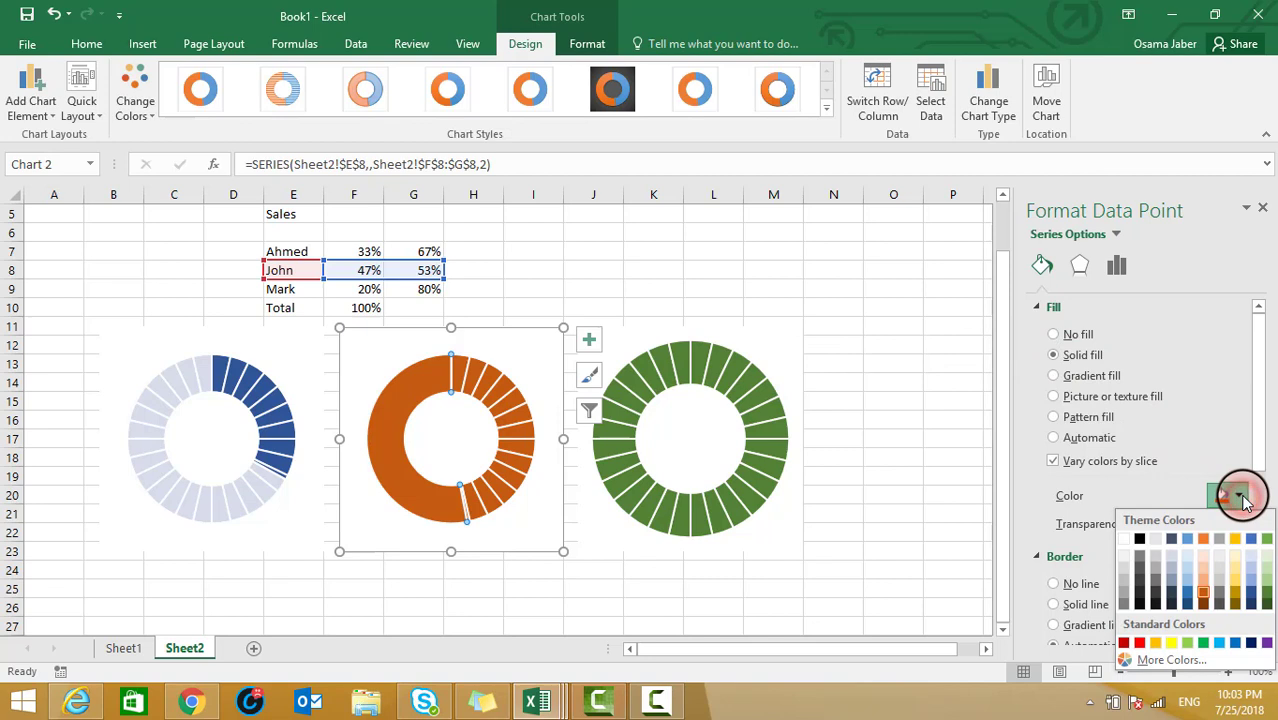
left_click(1124, 539)
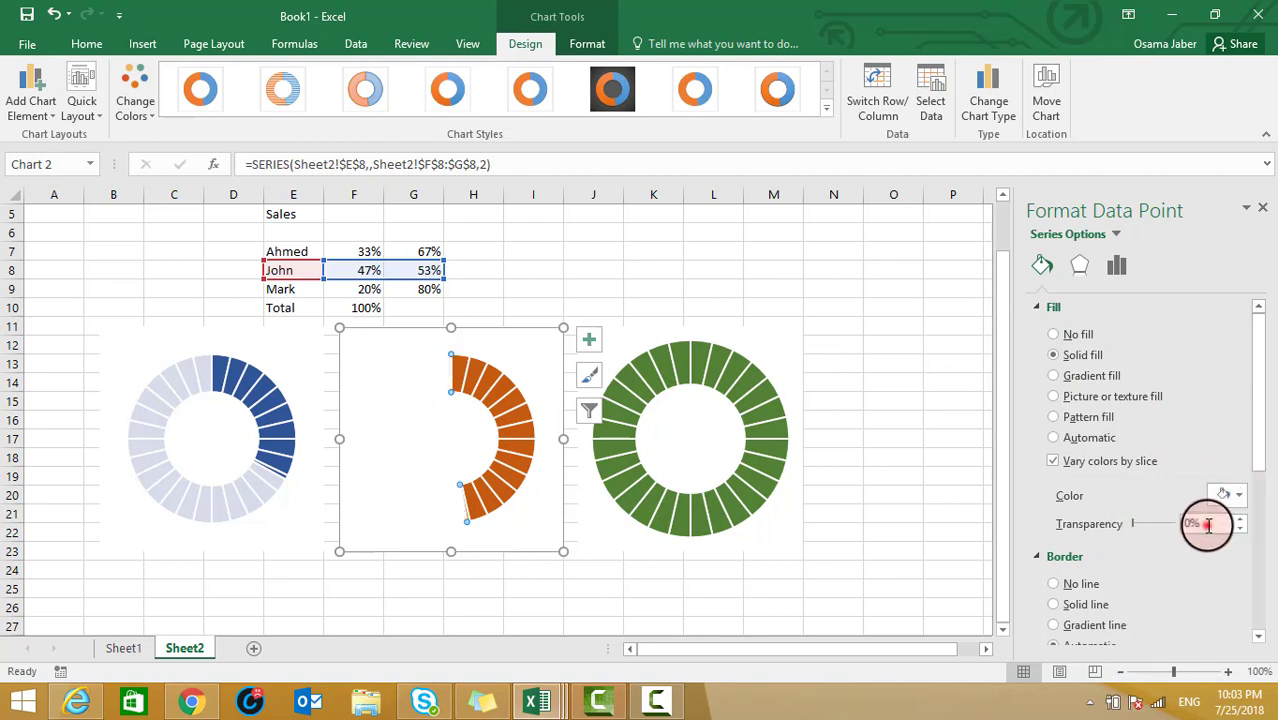
left_click_drag(1207, 525, 1170, 524)
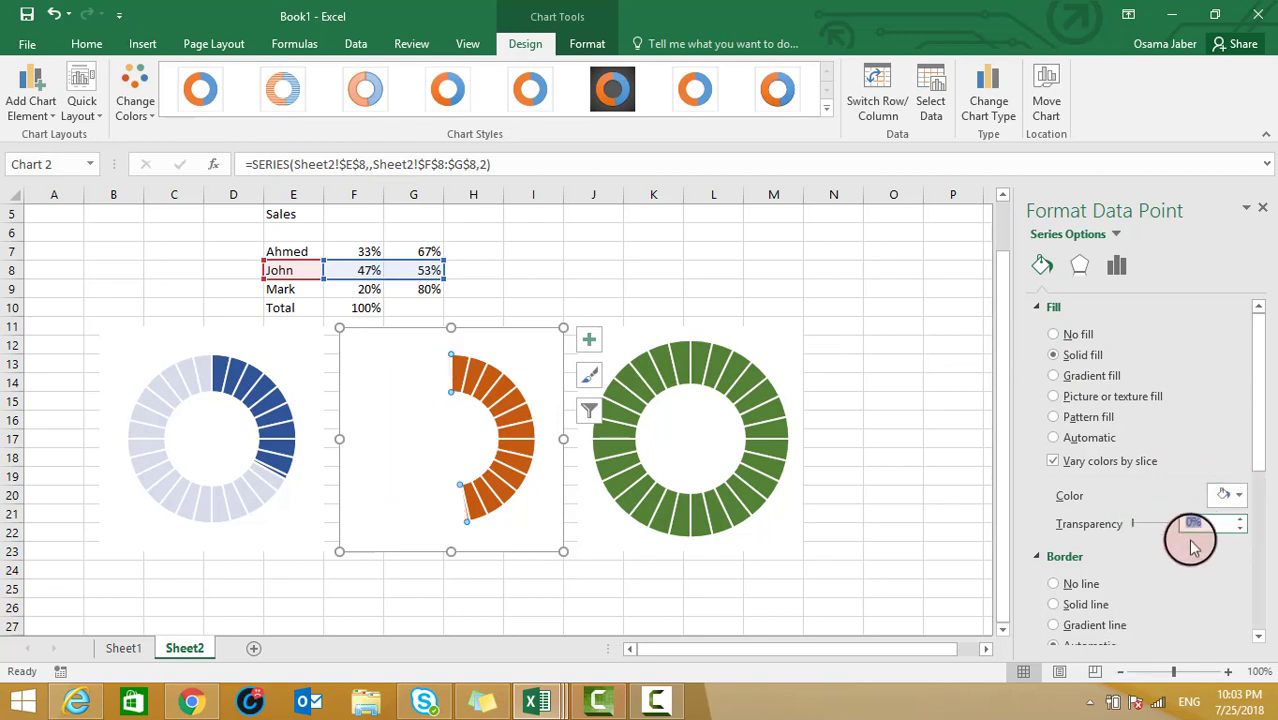
type("2")
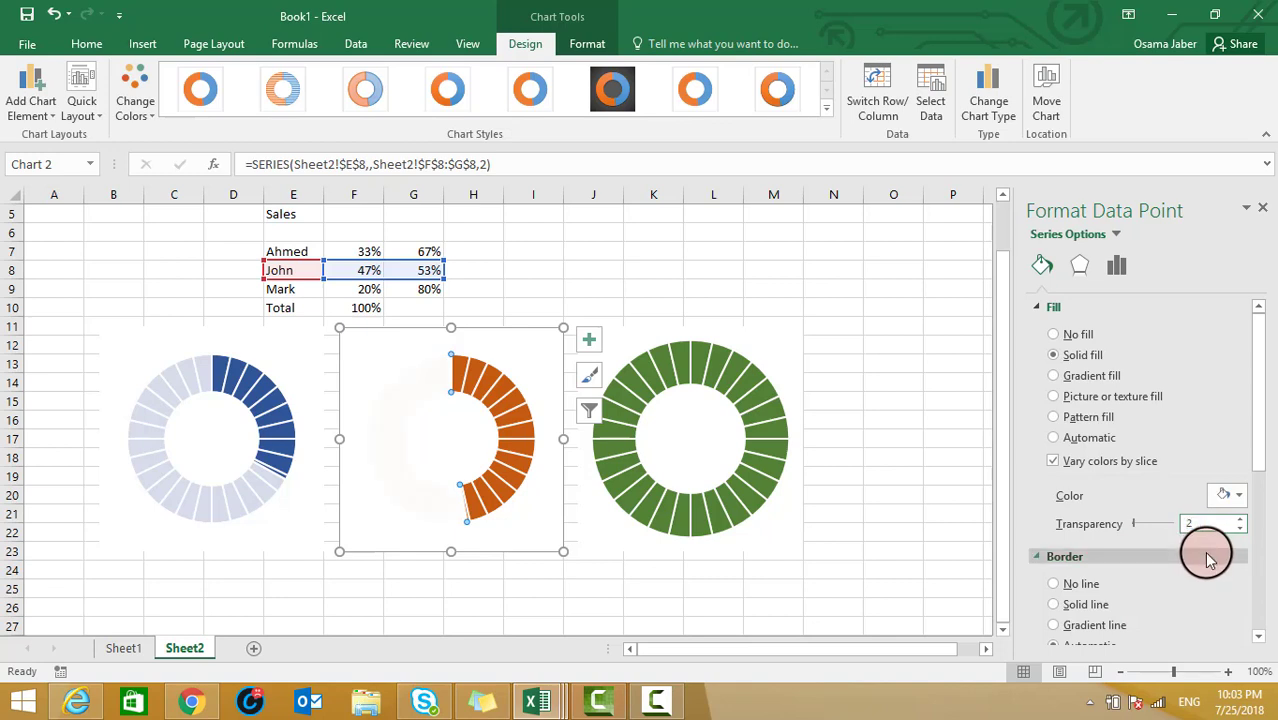
type("0")
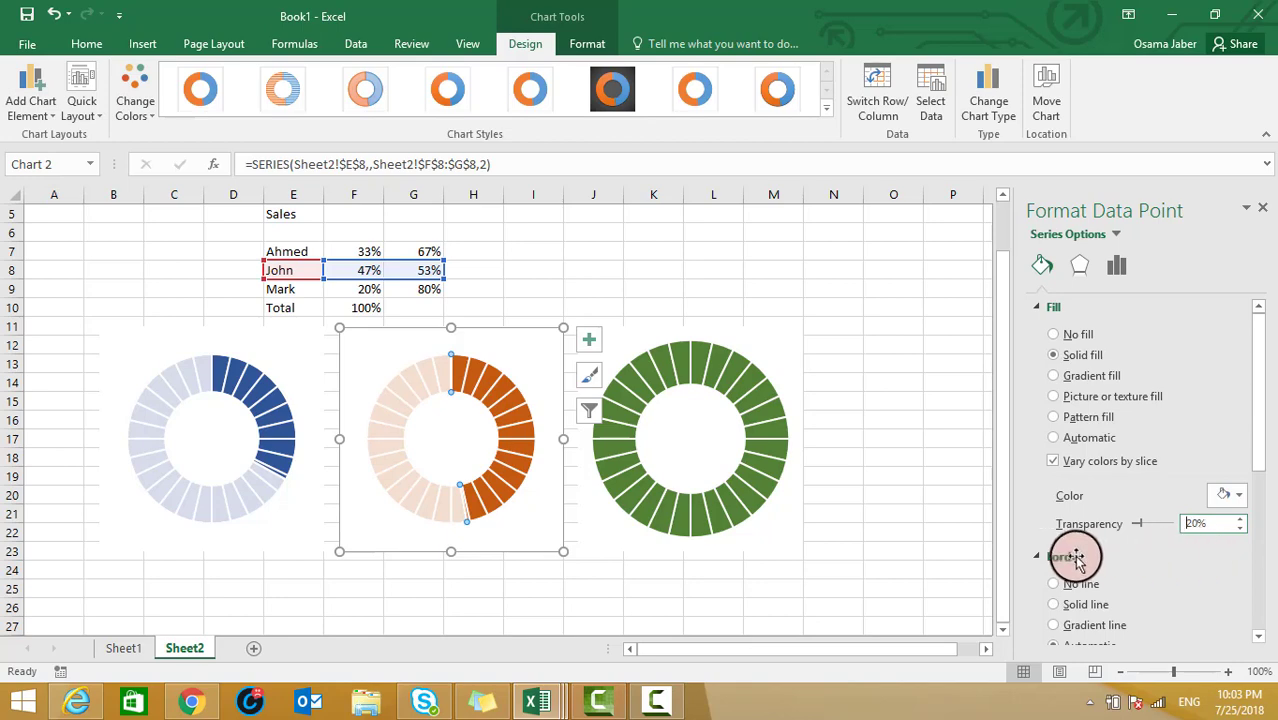
left_click(396, 573)
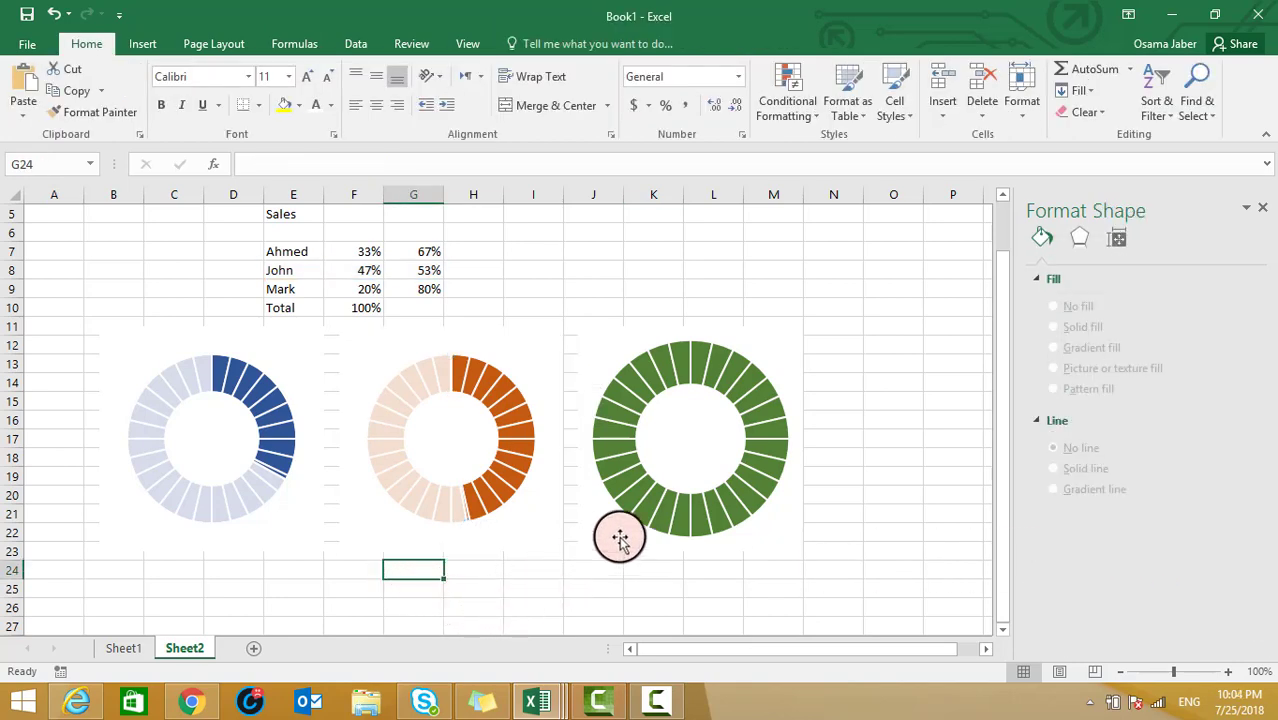
- Add a new series to the green doughnut chart's data source, with its name taken from cell E9
left_click(671, 507)
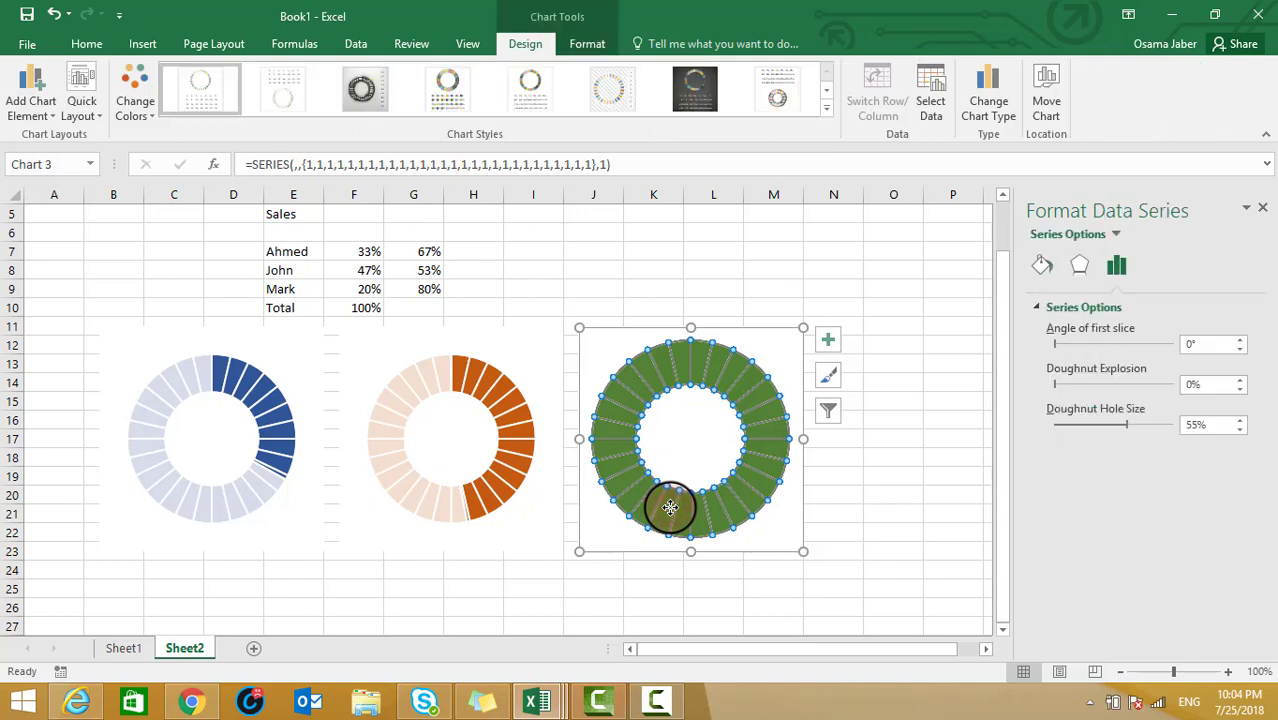
right_click(670, 507)
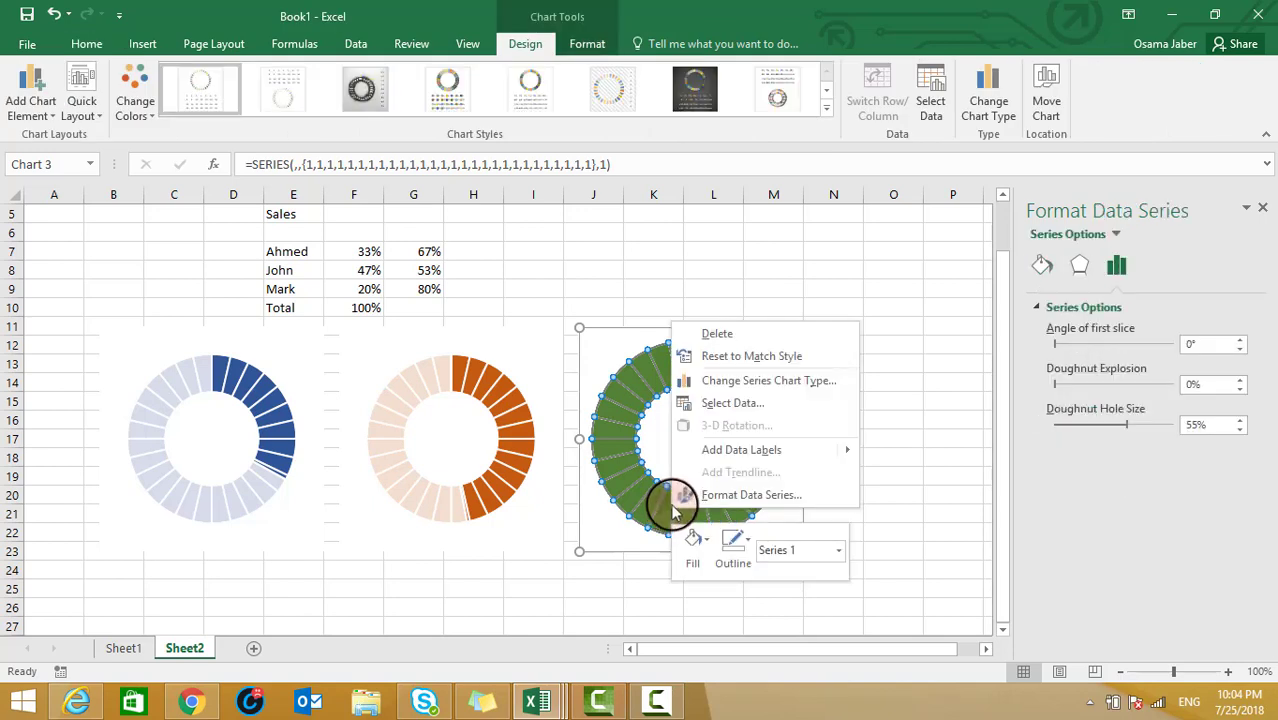
left_click(720, 403)
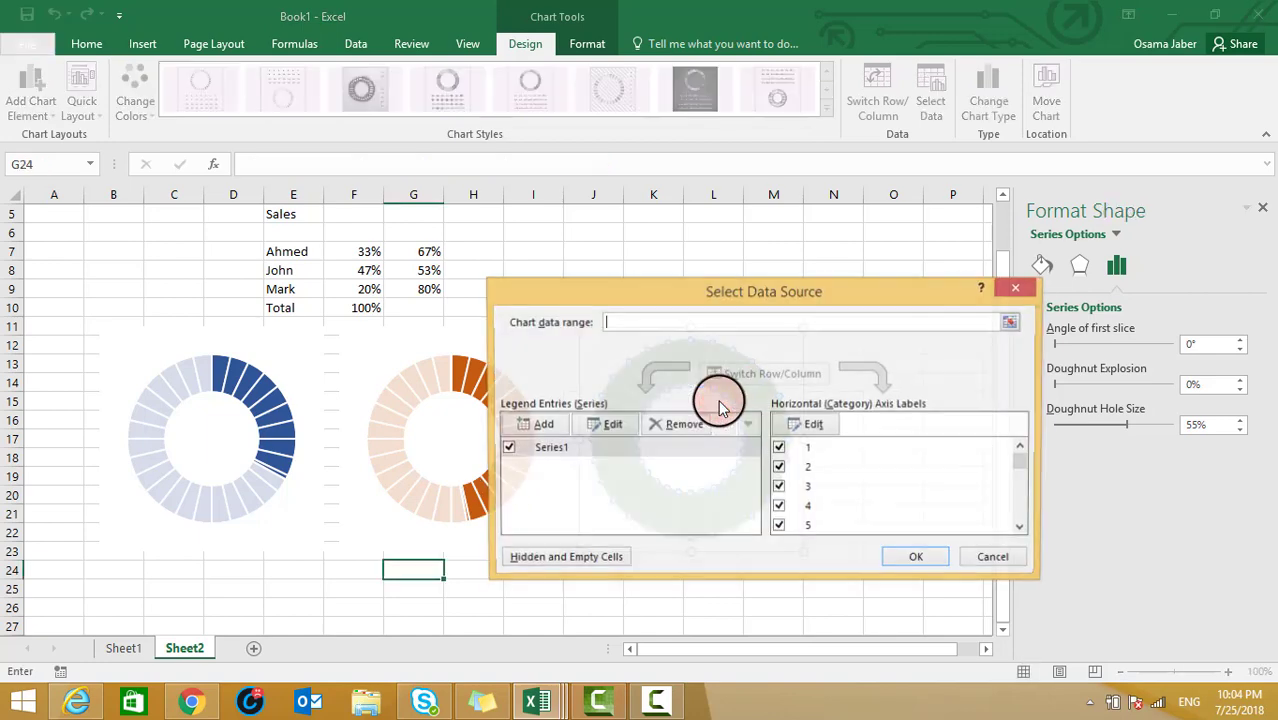
left_click(553, 428)
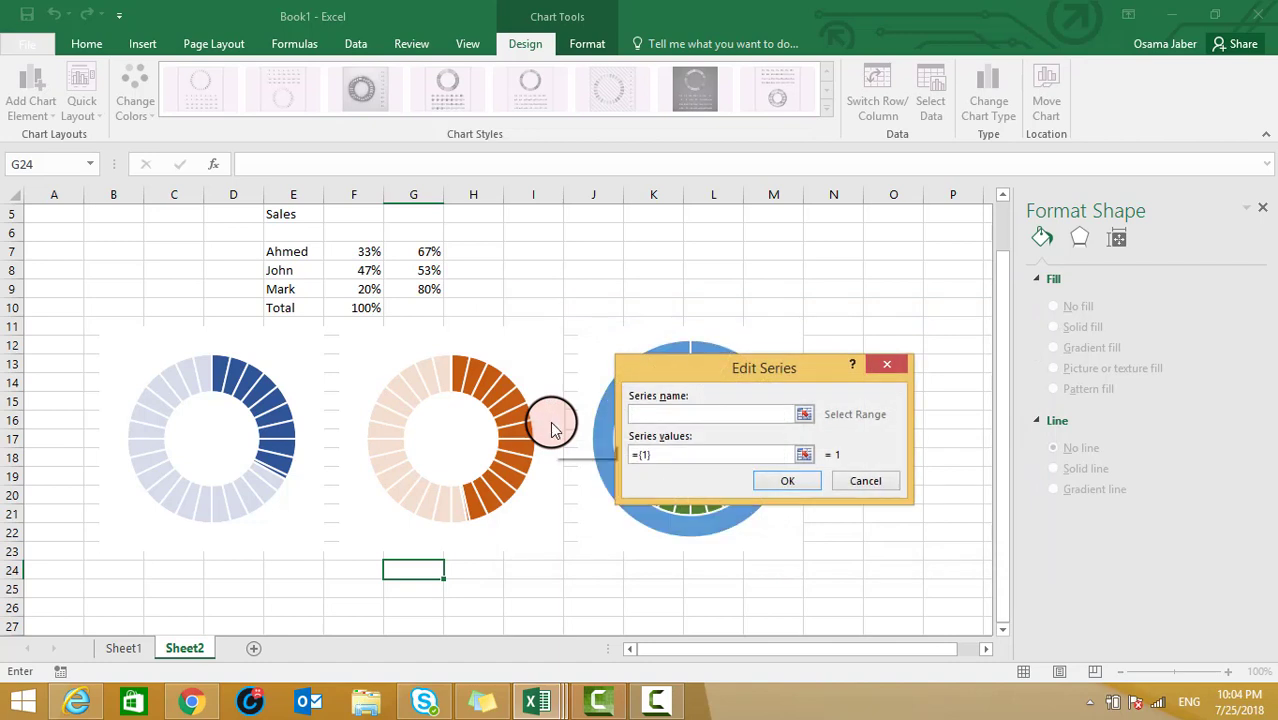
left_click(804, 416)
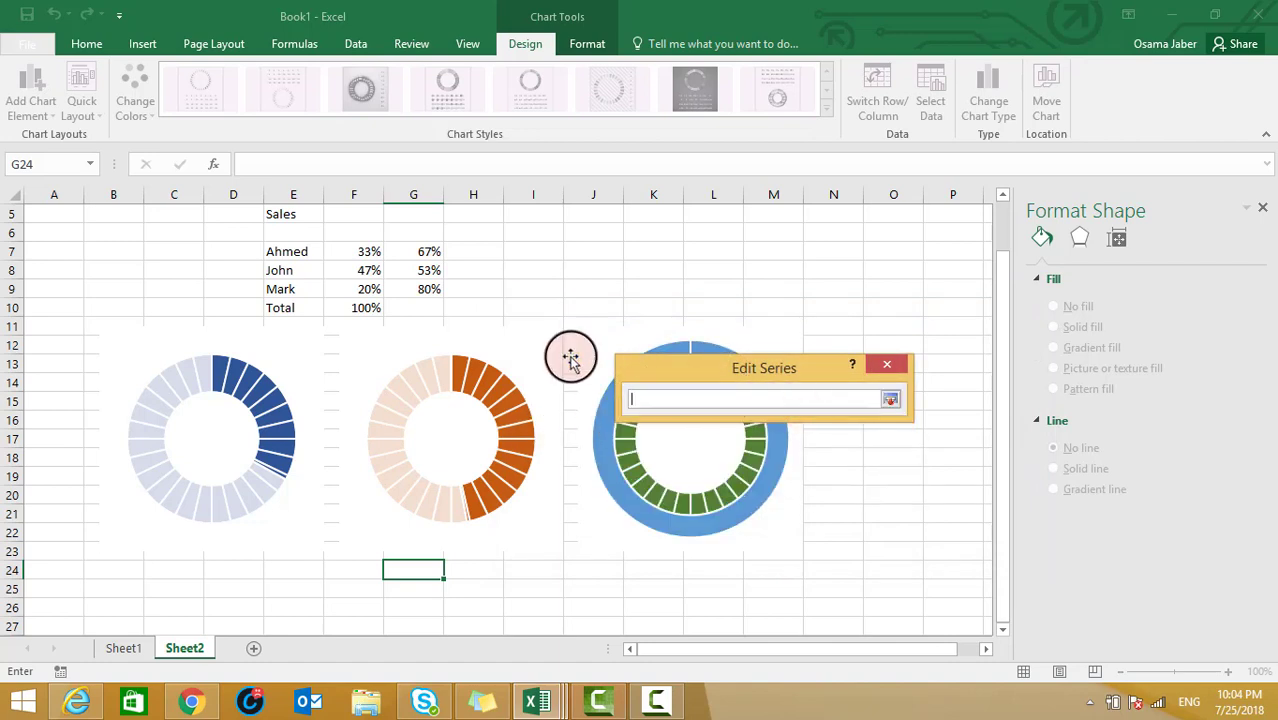
left_click(284, 289)
left_click(891, 399)
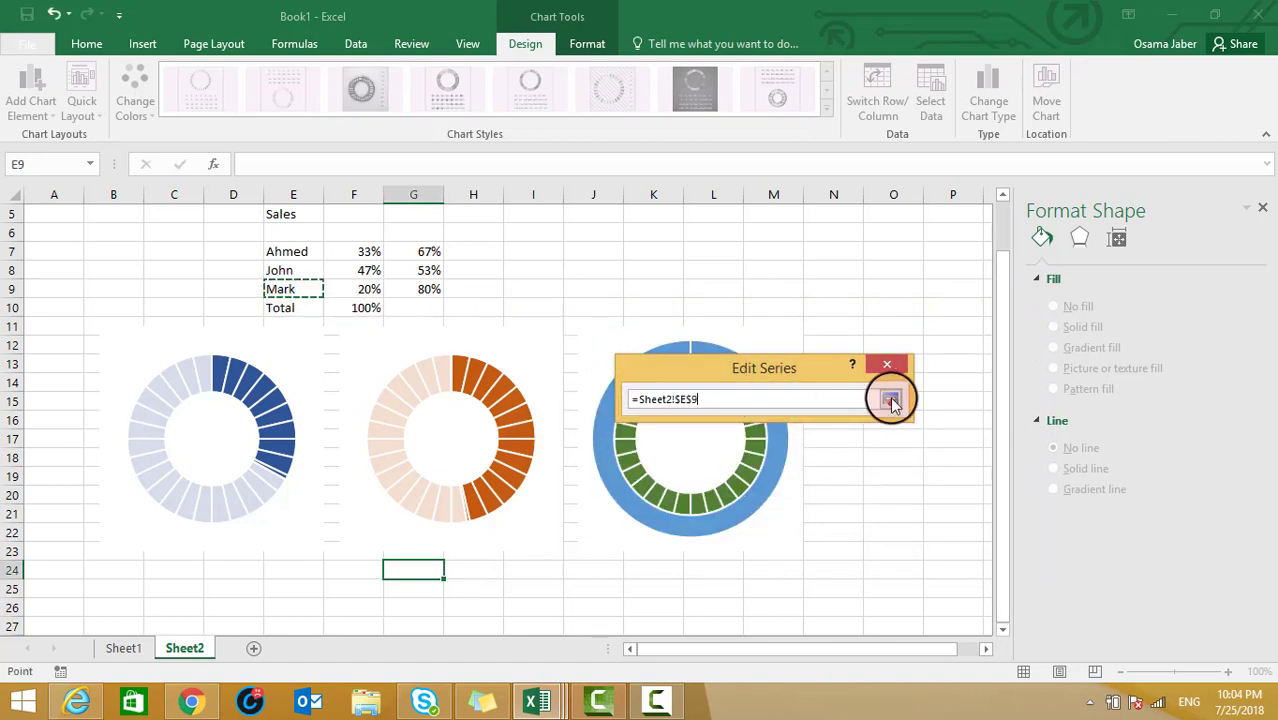
- Set the new series' values to the range F9:G9 and apply the green chart's data source changes
left_click(807, 451)
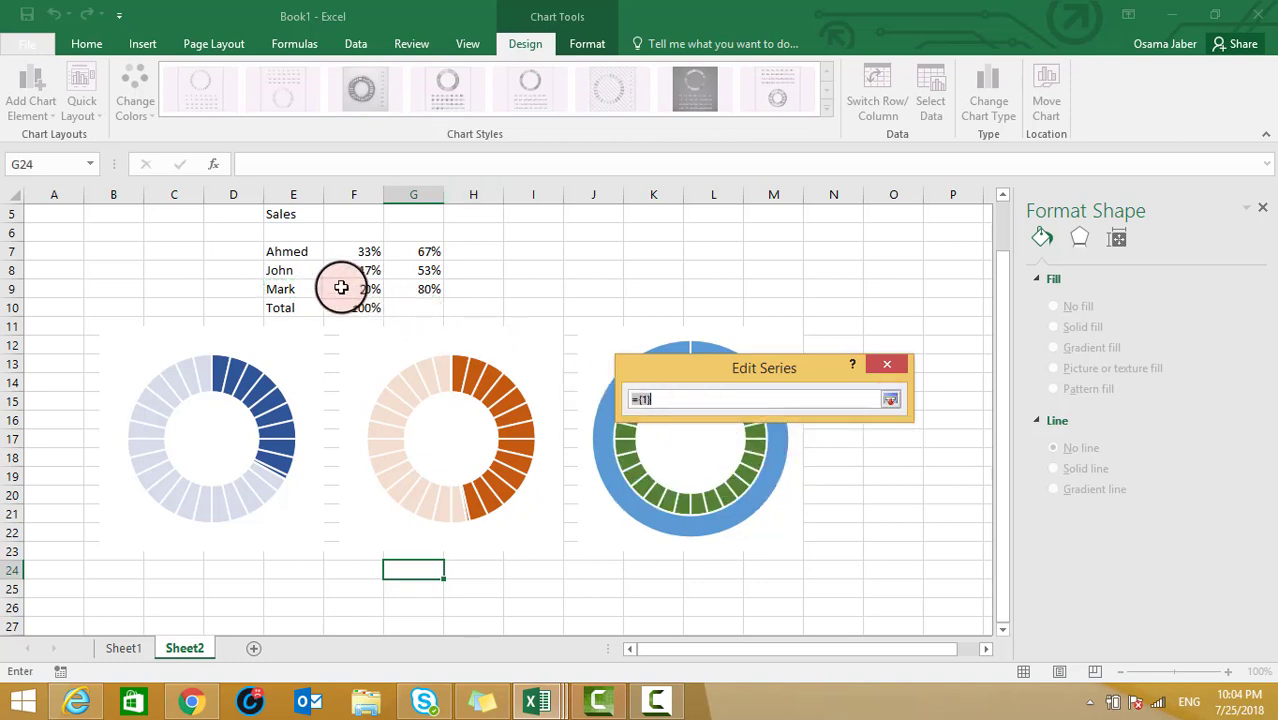
left_click_drag(341, 288, 400, 292)
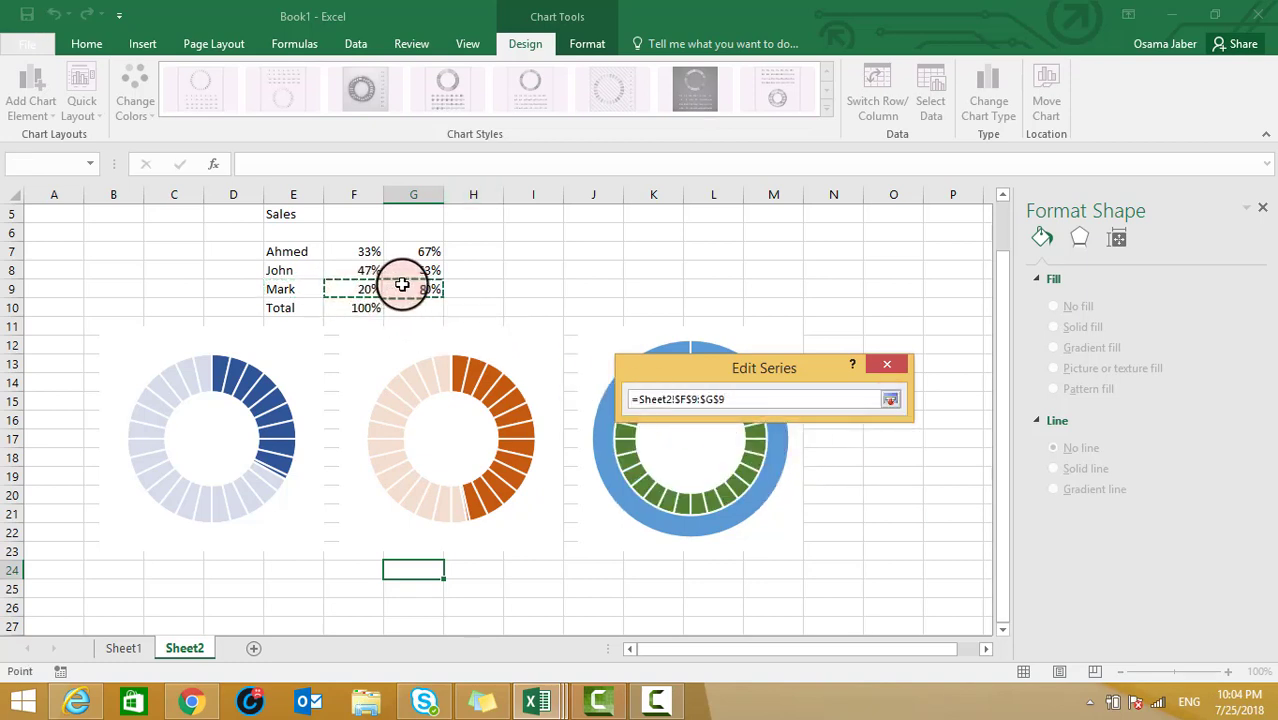
left_click(891, 399)
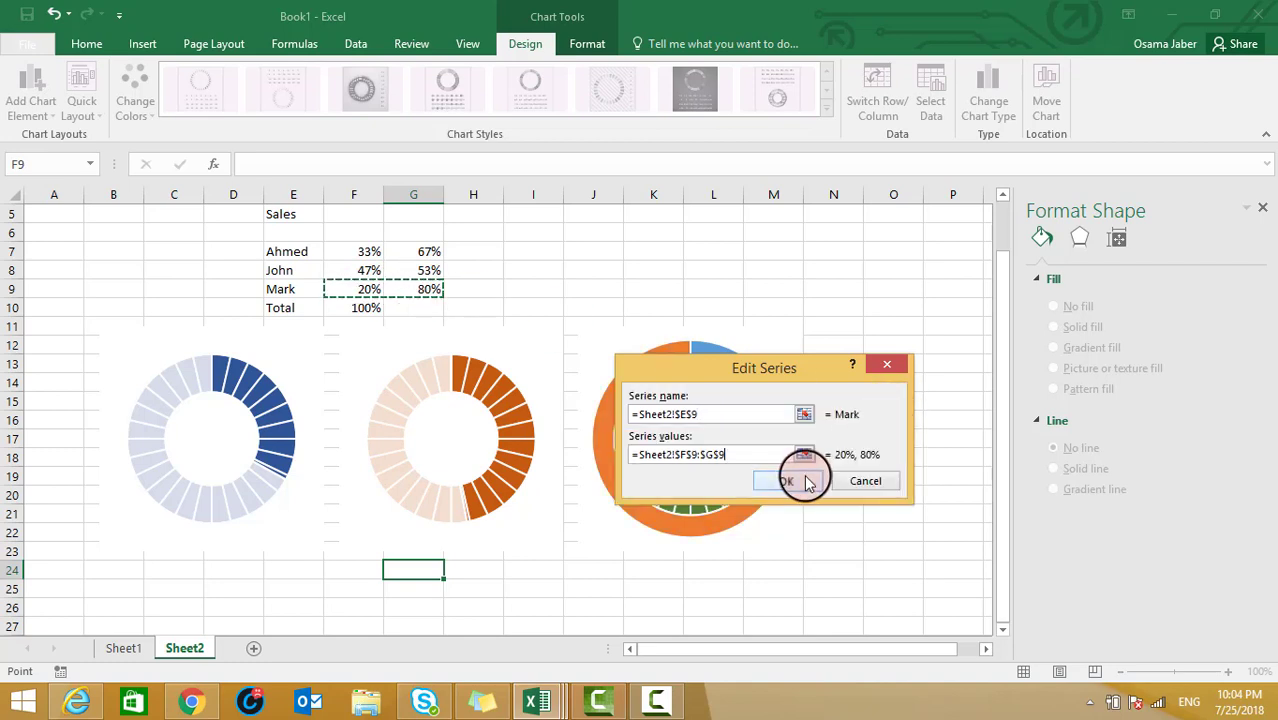
left_click(805, 482)
left_click(912, 558)
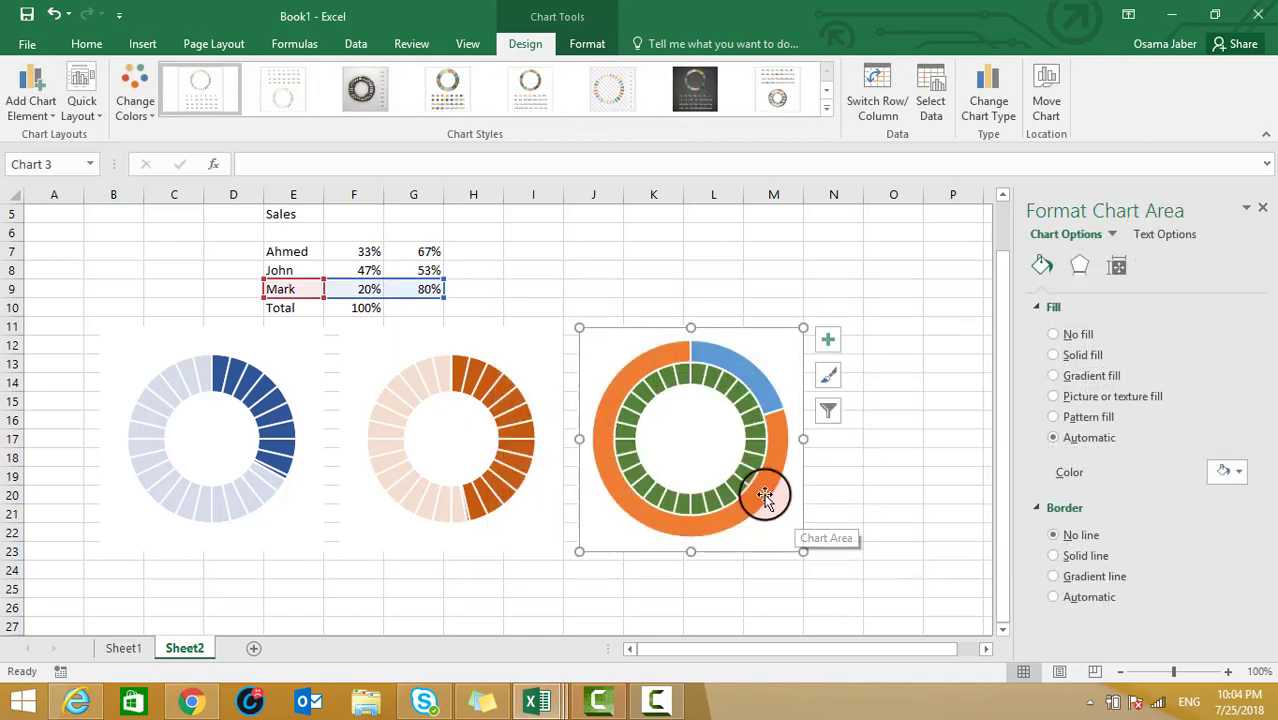
- Put the green chart's outer two-slice series on the secondary axis, keeping the Doughnut chart type
left_click(764, 496)
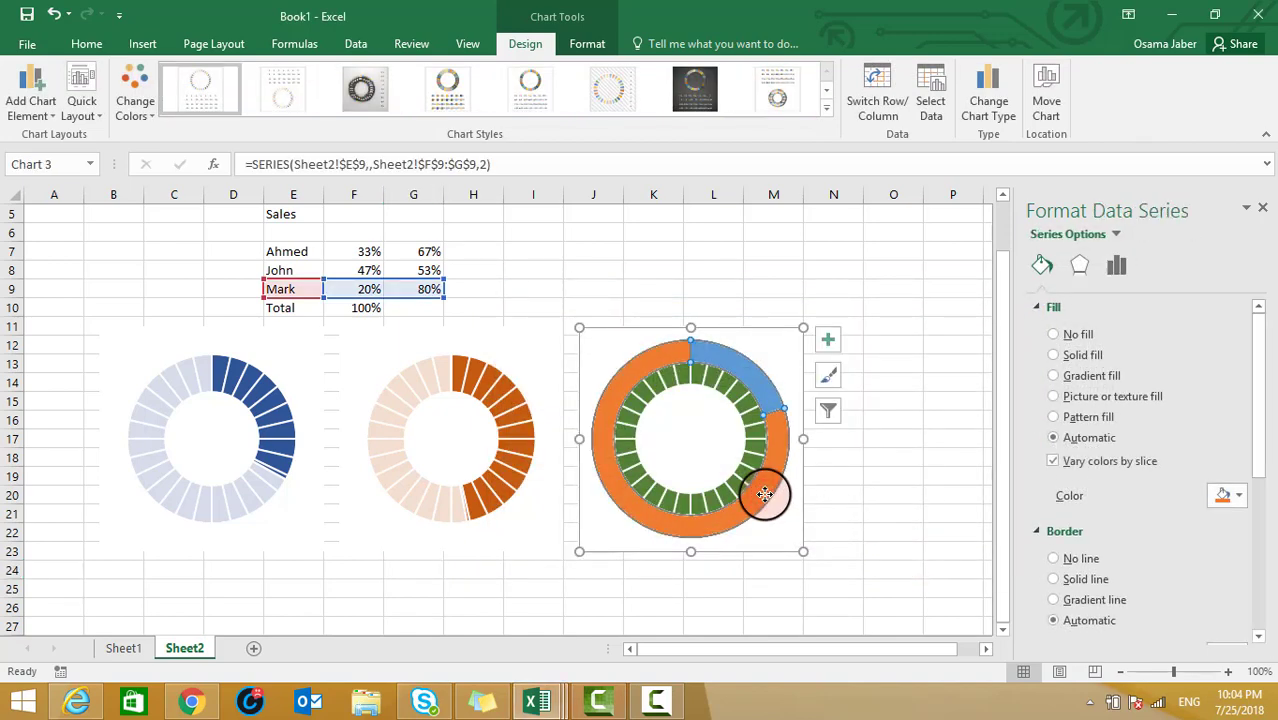
right_click(765, 496)
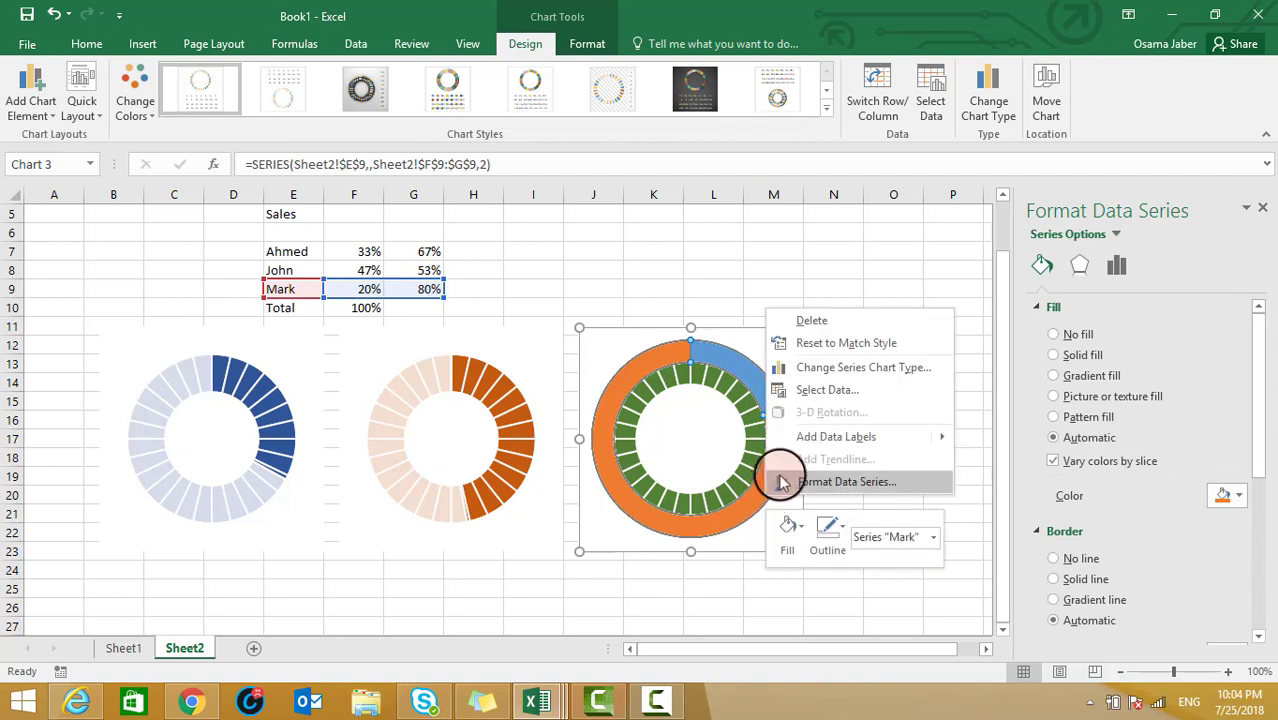
left_click(864, 368)
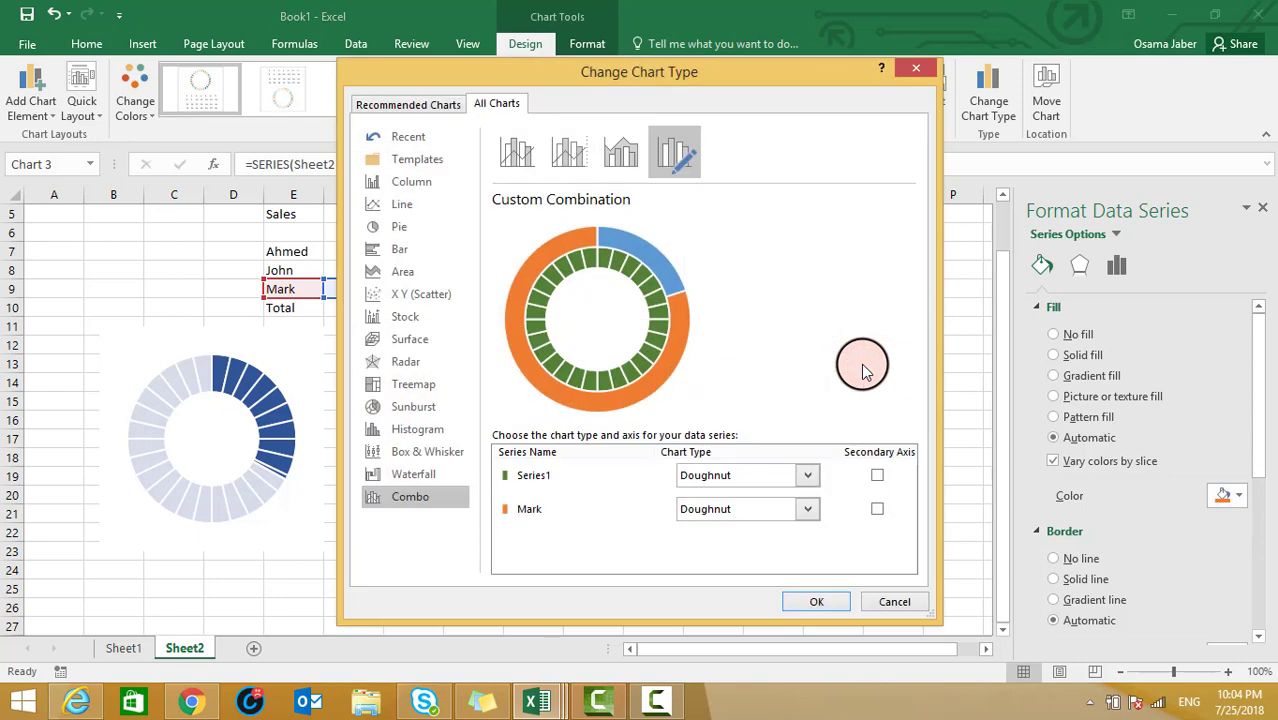
left_click(877, 509)
left_click(816, 603)
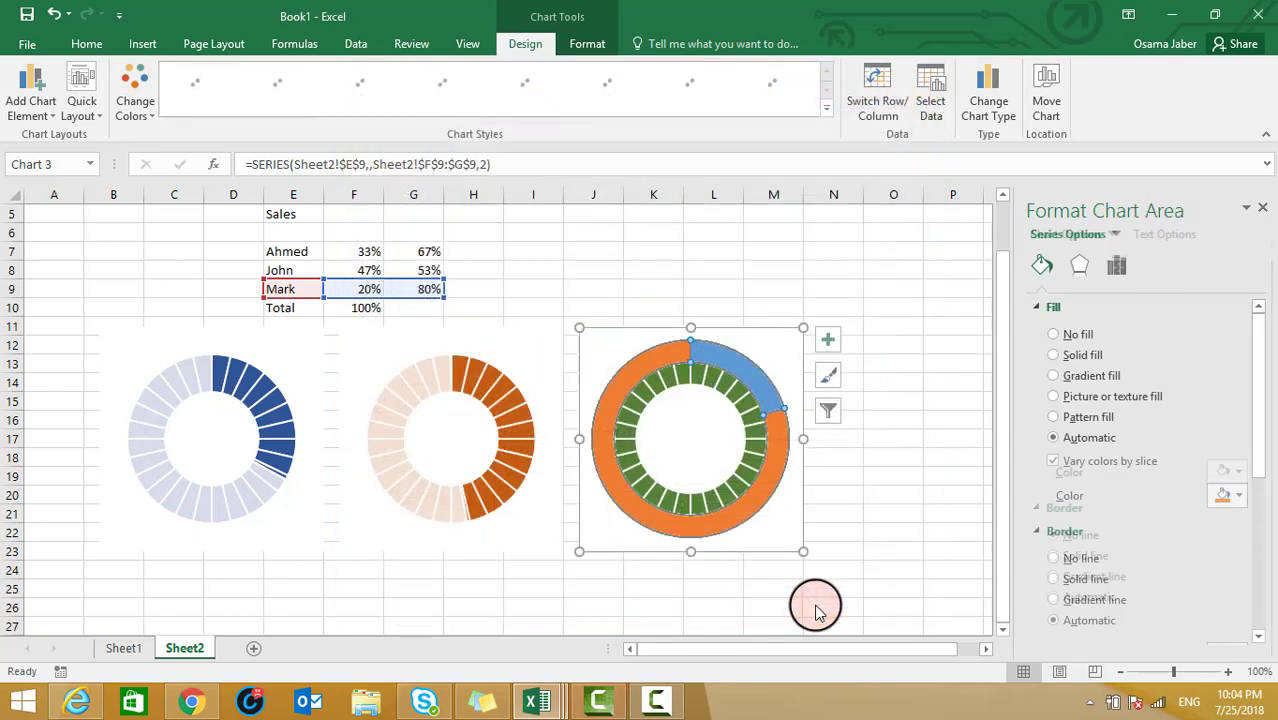
- Set the 20% slice of the third doughnut chart to no fill
left_click(739, 391)
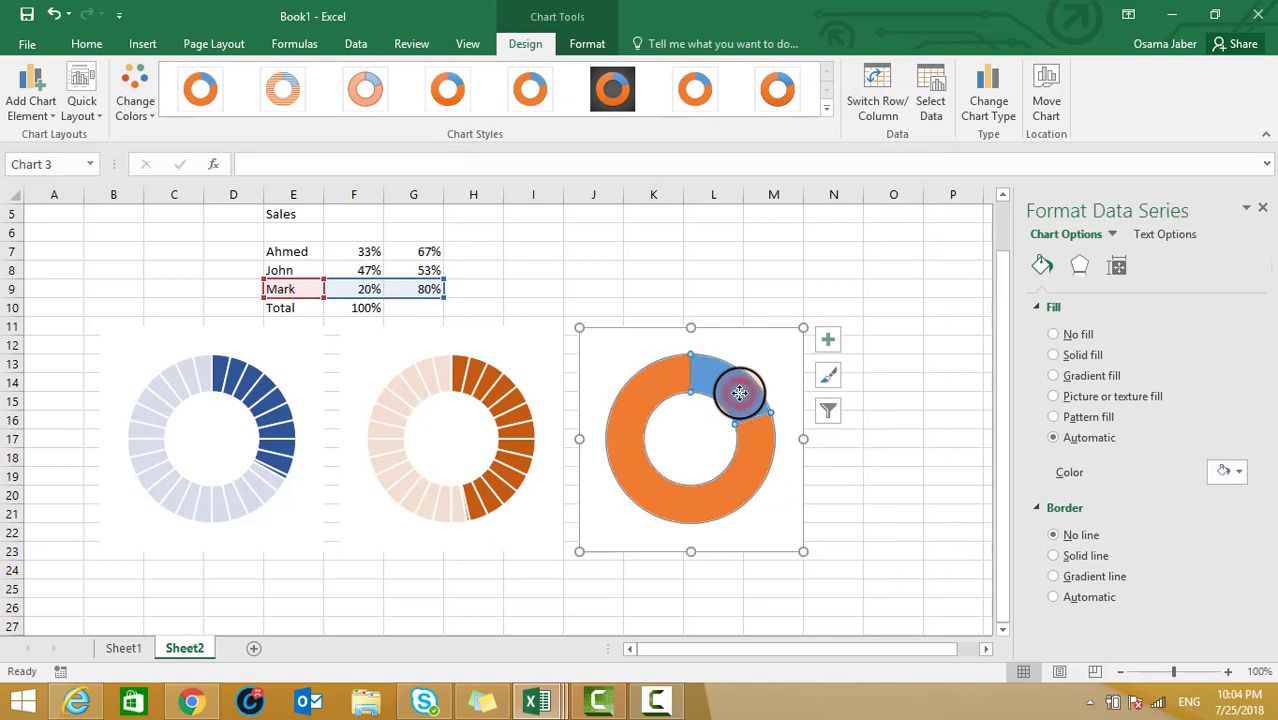
left_click(739, 391)
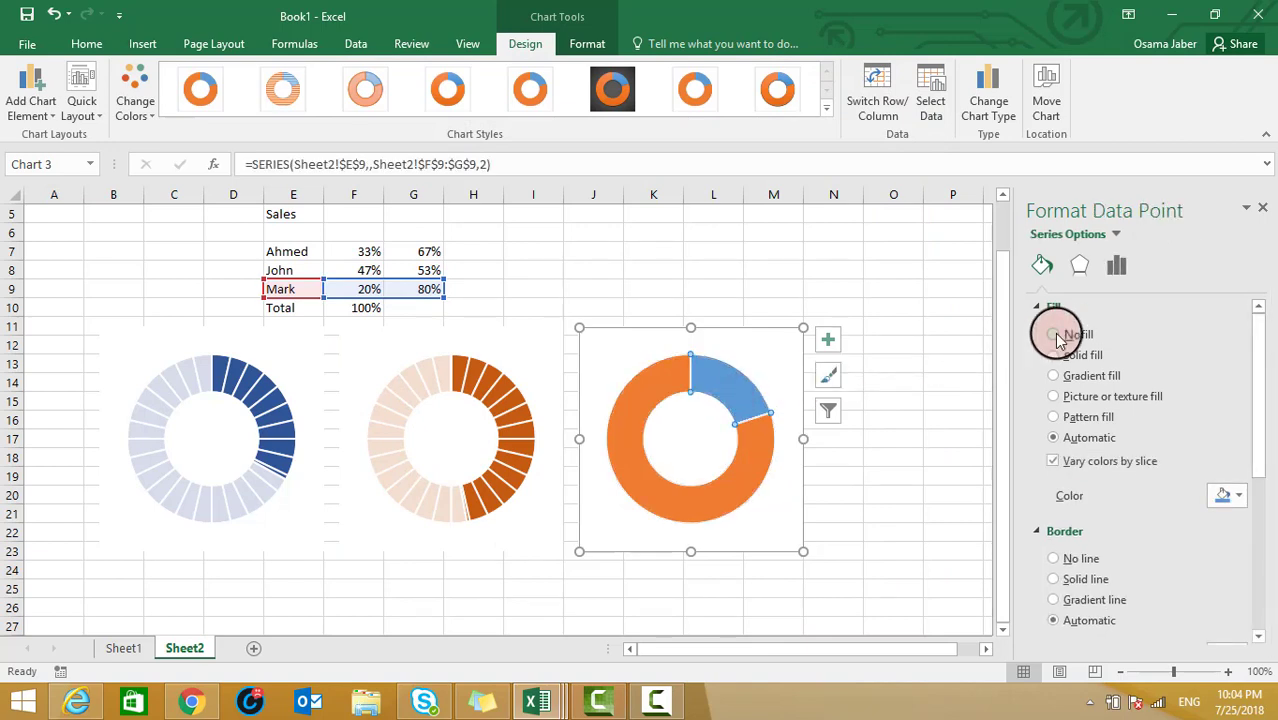
left_click(1055, 335)
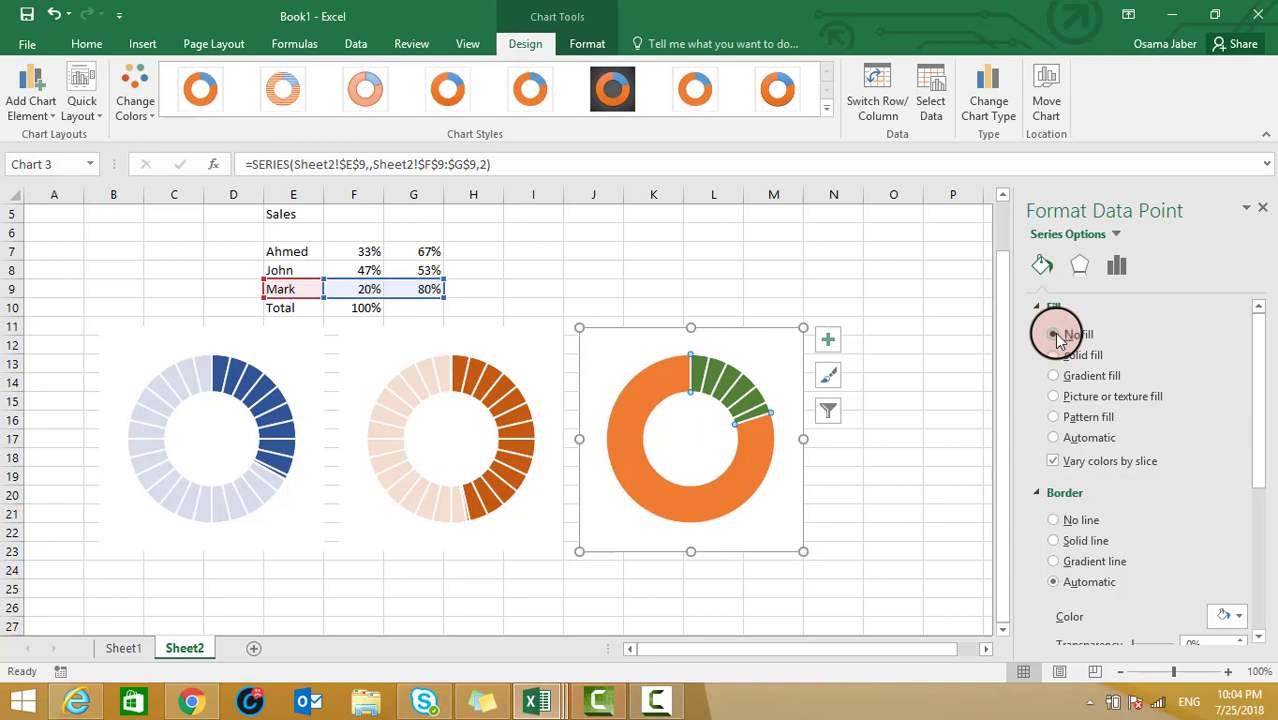
- Give the third chart's 80% slice a solid white fill with 20% transparency
left_click(747, 493)
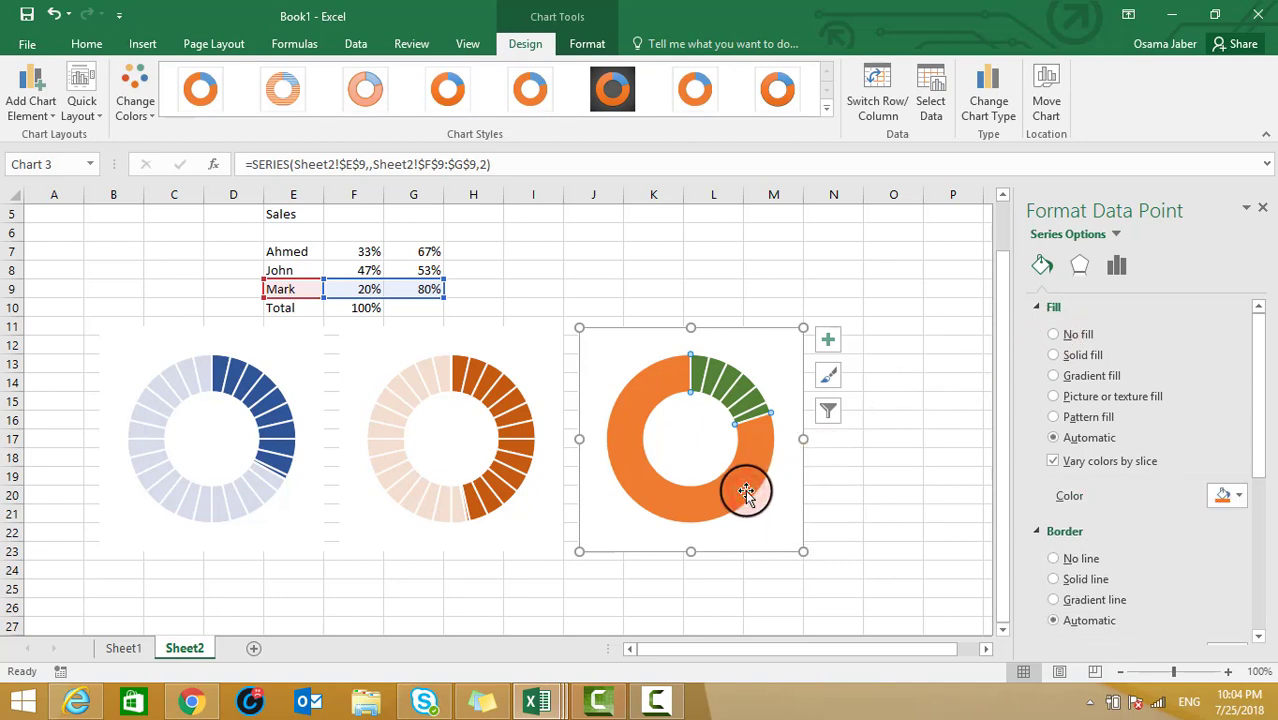
left_click(1053, 355)
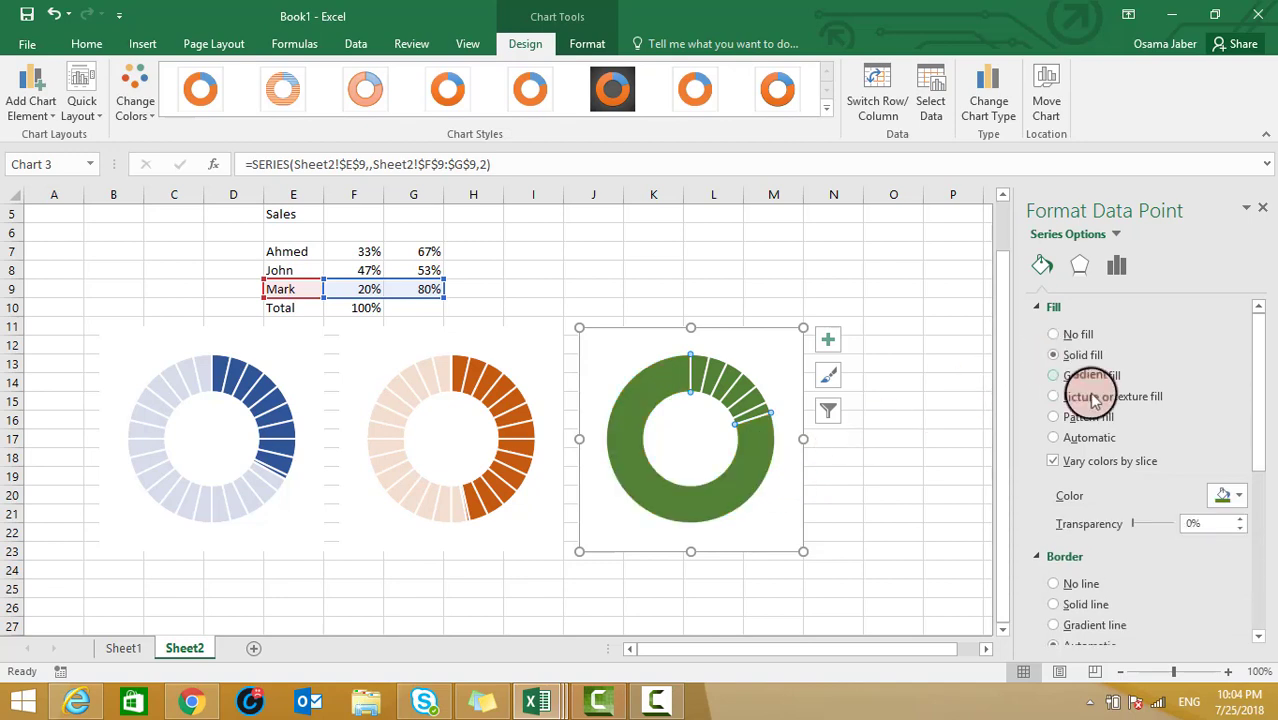
left_click(1227, 524)
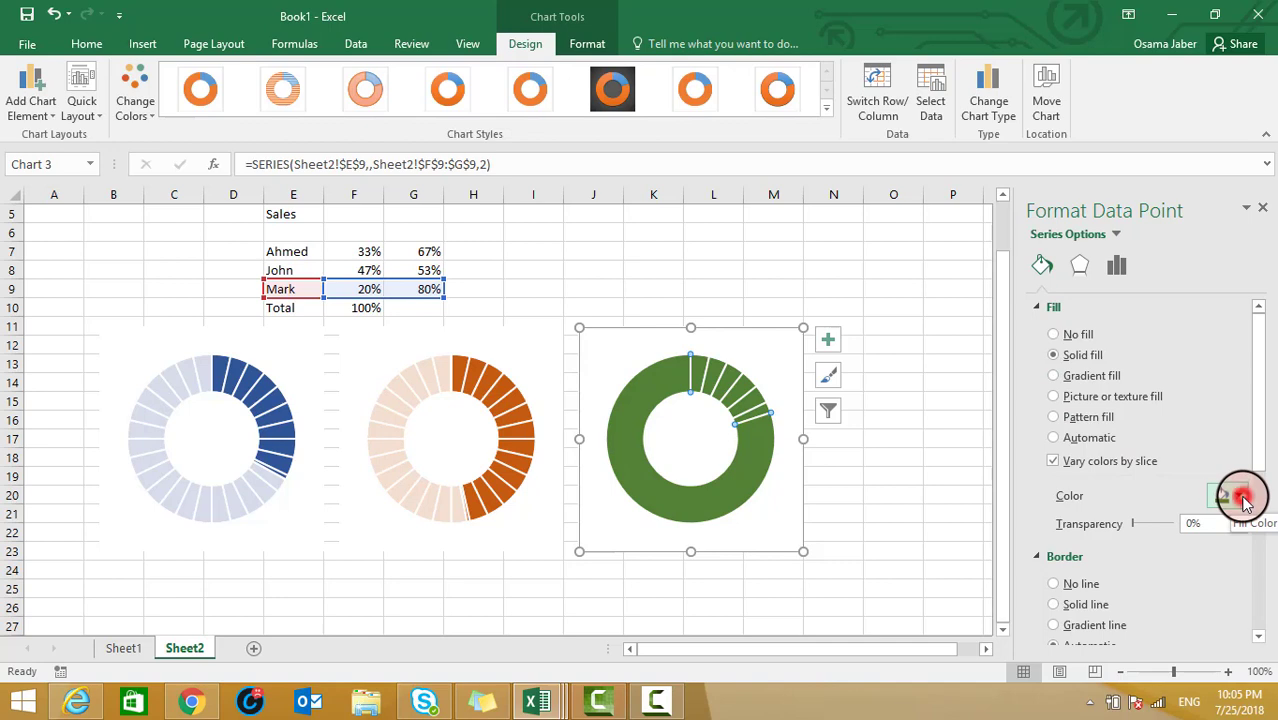
left_click(1241, 497)
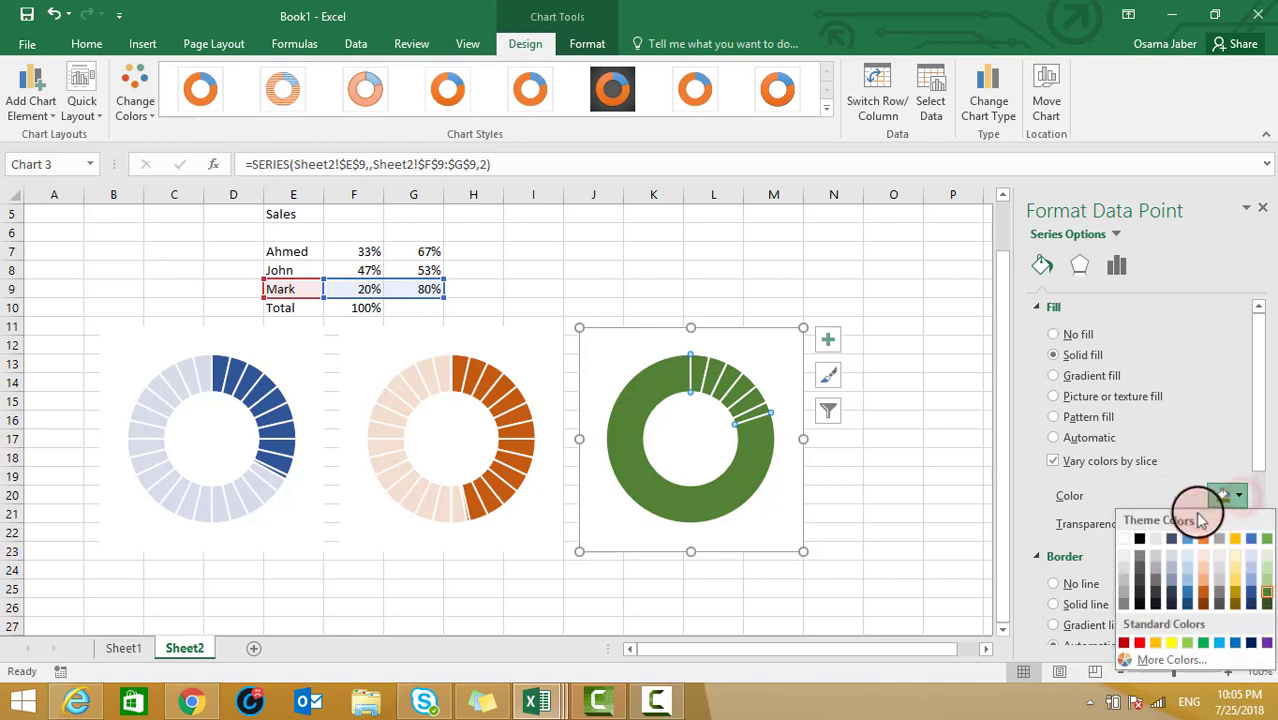
left_click(1122, 540)
left_click_drag(1218, 522, 1190, 523)
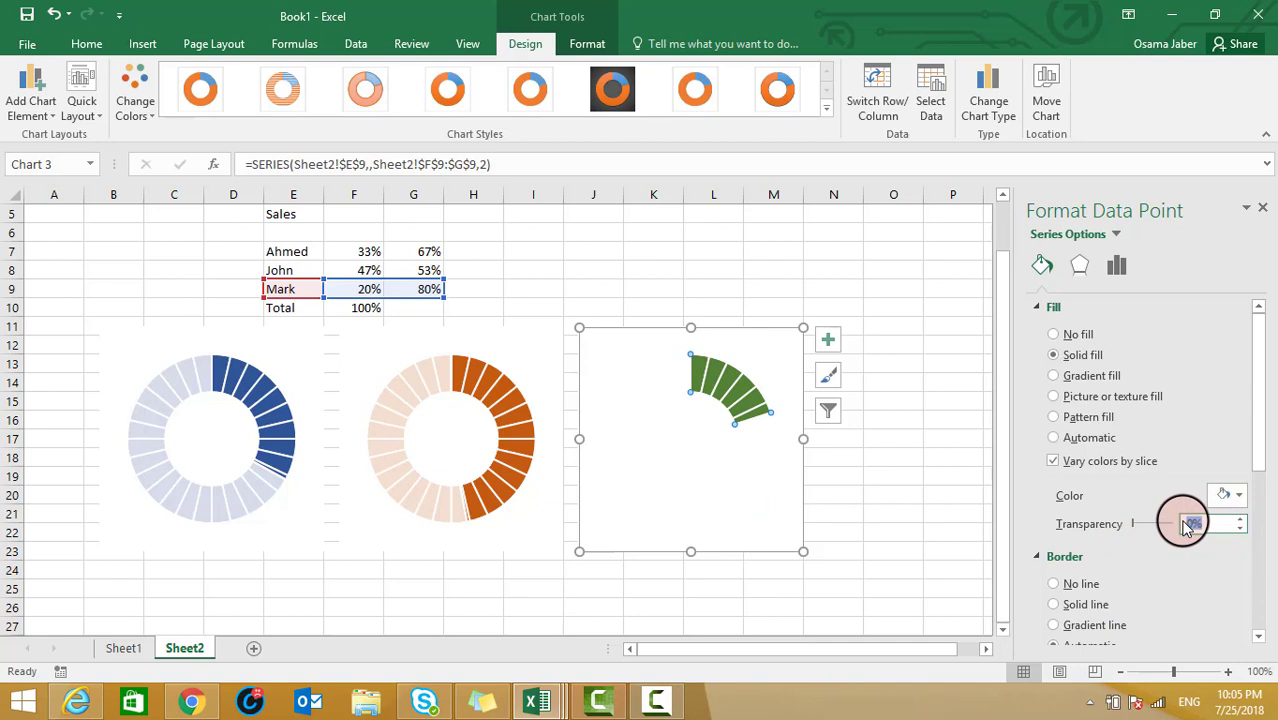
left_click(1186, 588)
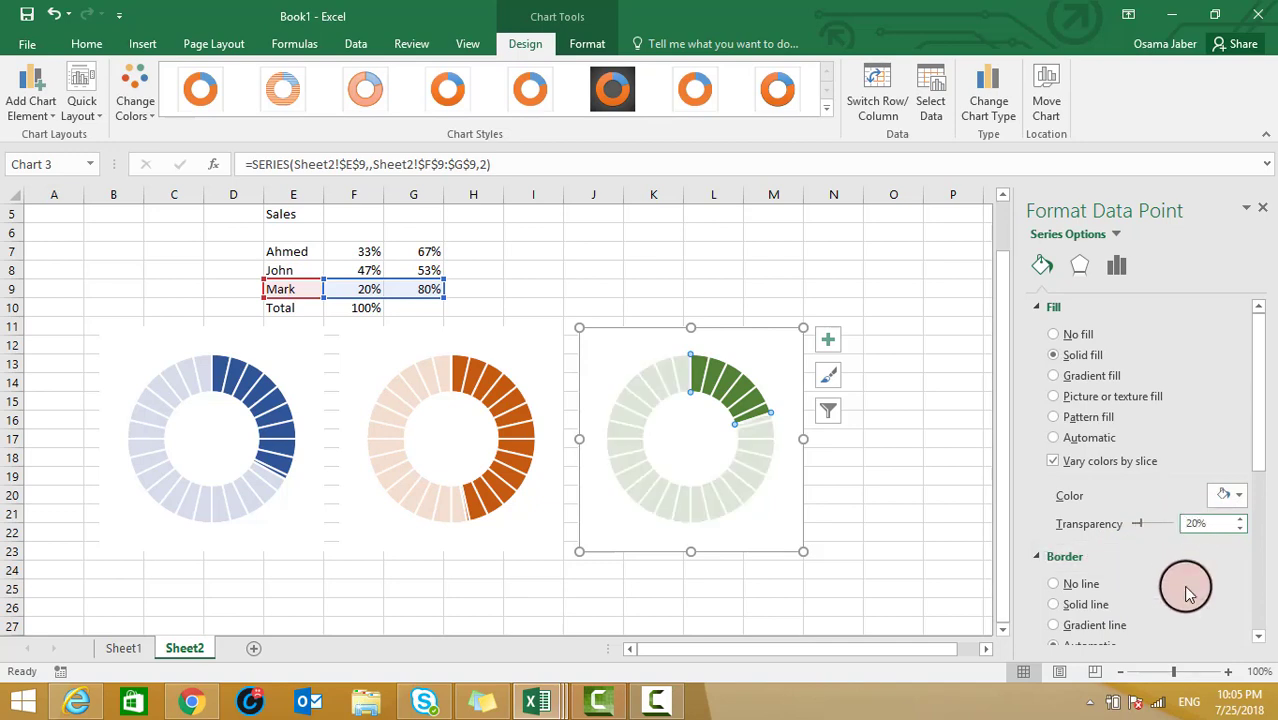
- Deselect the third chart and close the shape formatting options
left_click(833, 588)
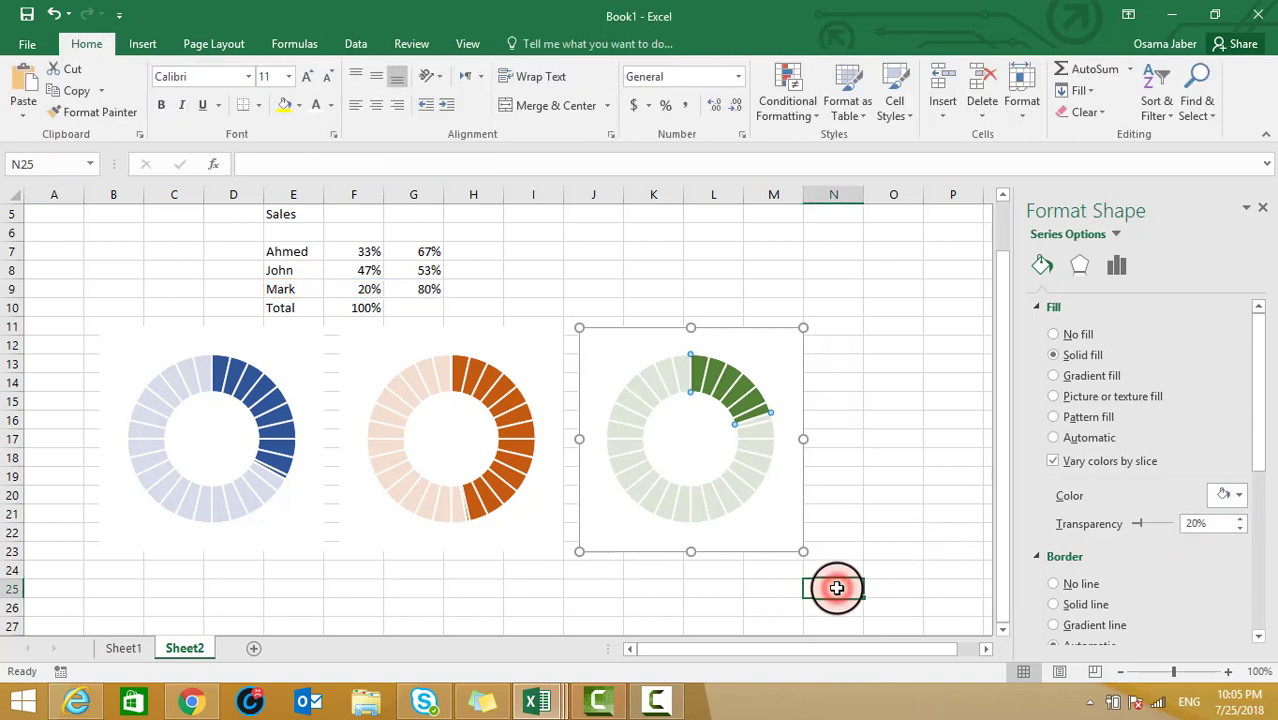
left_click(1262, 207)
left_click(1019, 389)
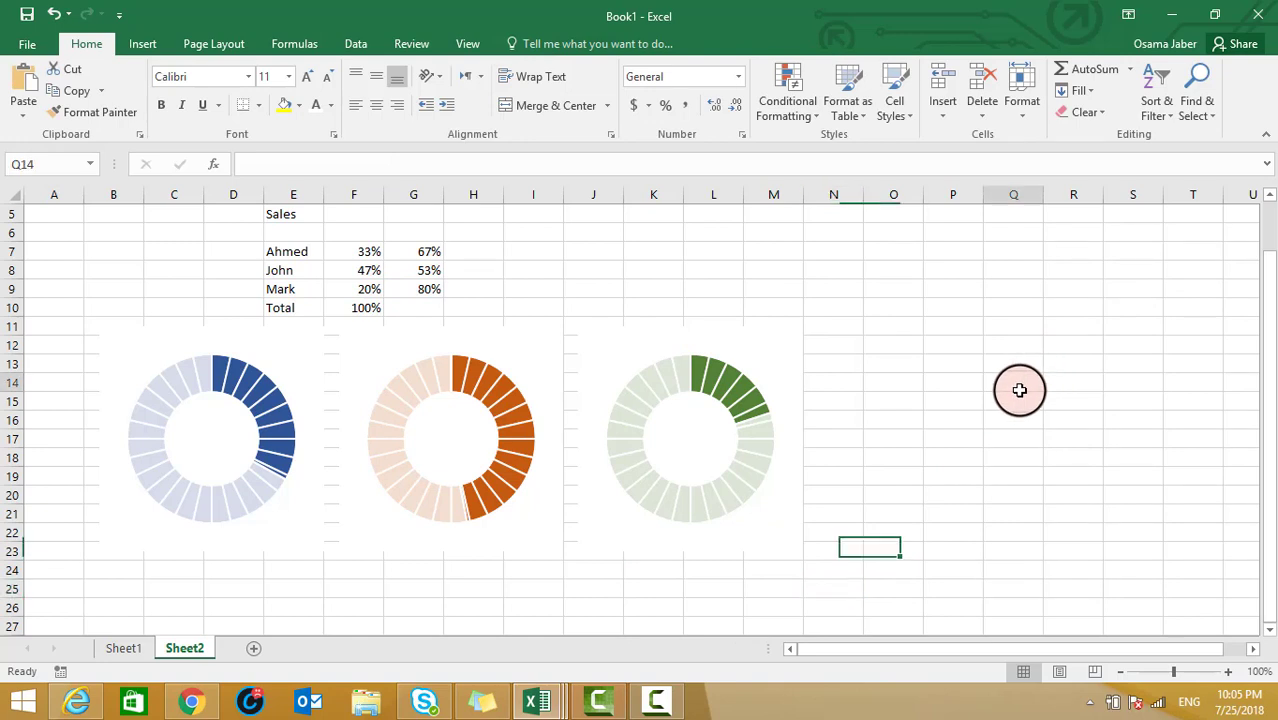
left_click(270, 535)
left_click(399, 533)
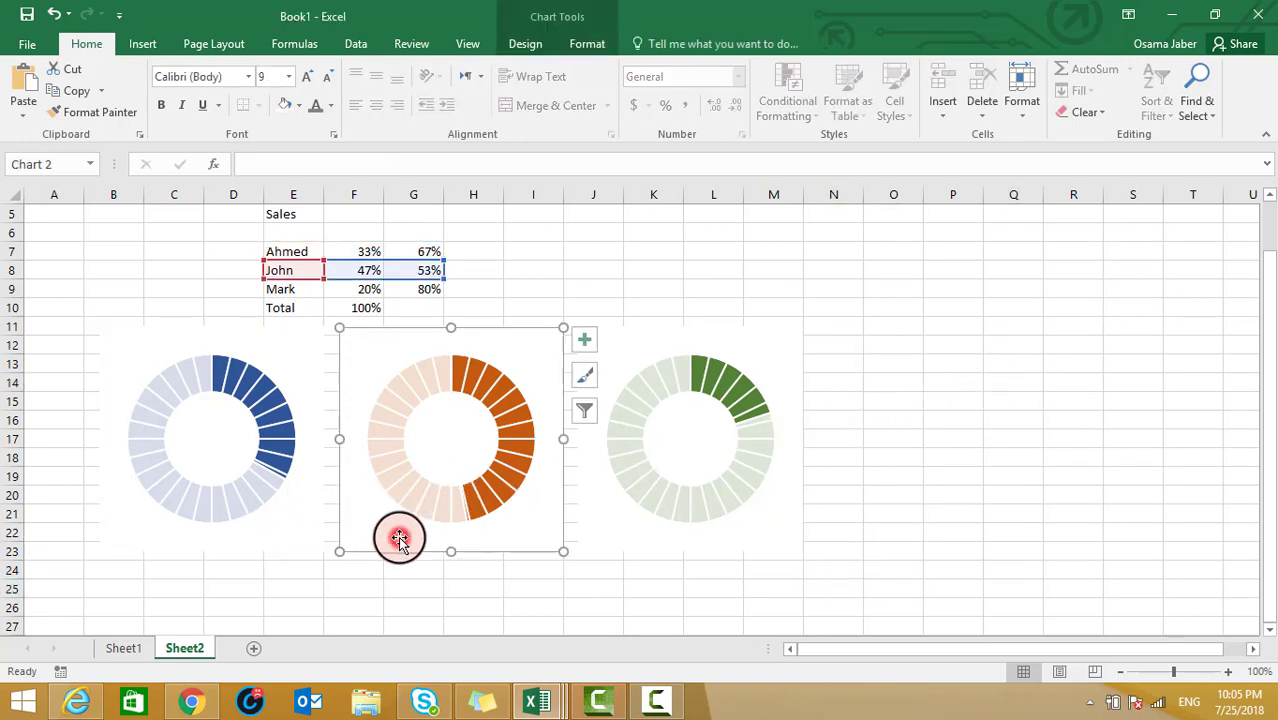
left_click(666, 537)
left_click(590, 606)
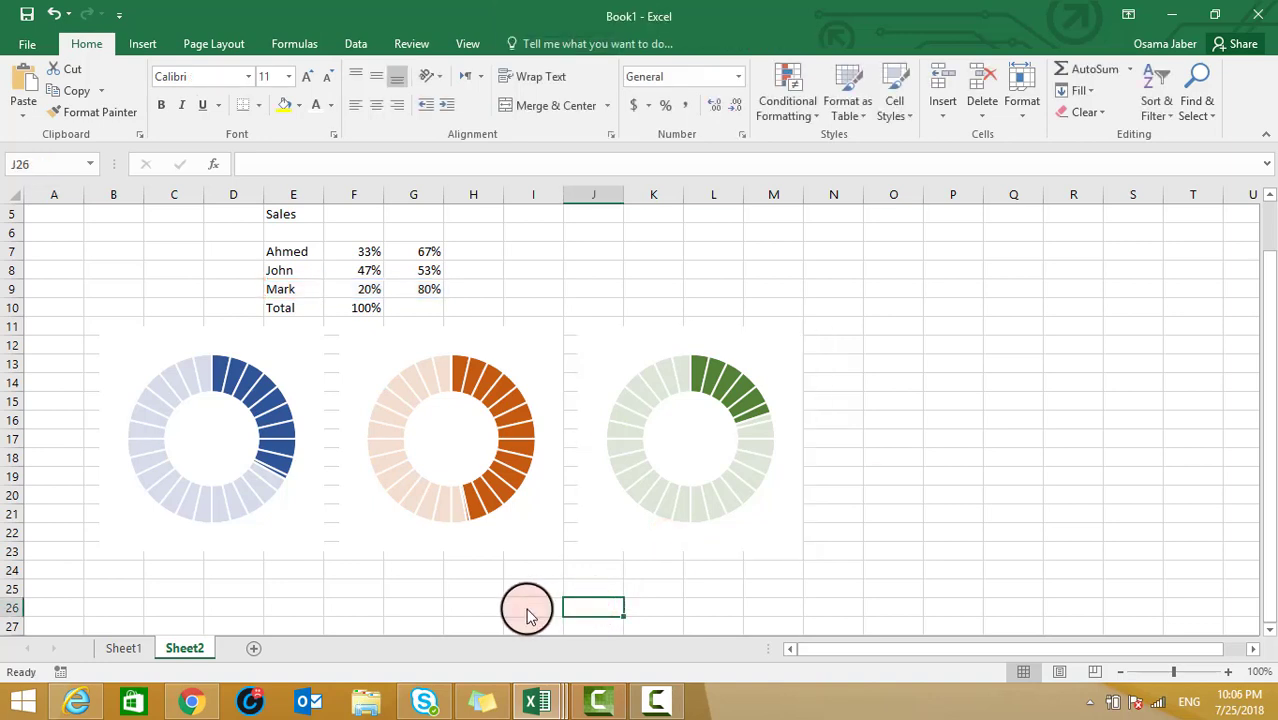
- Draw a text box below the blue doughnut chart, roughly across cells B25 to E26
left_click(143, 46)
left_click(1044, 93)
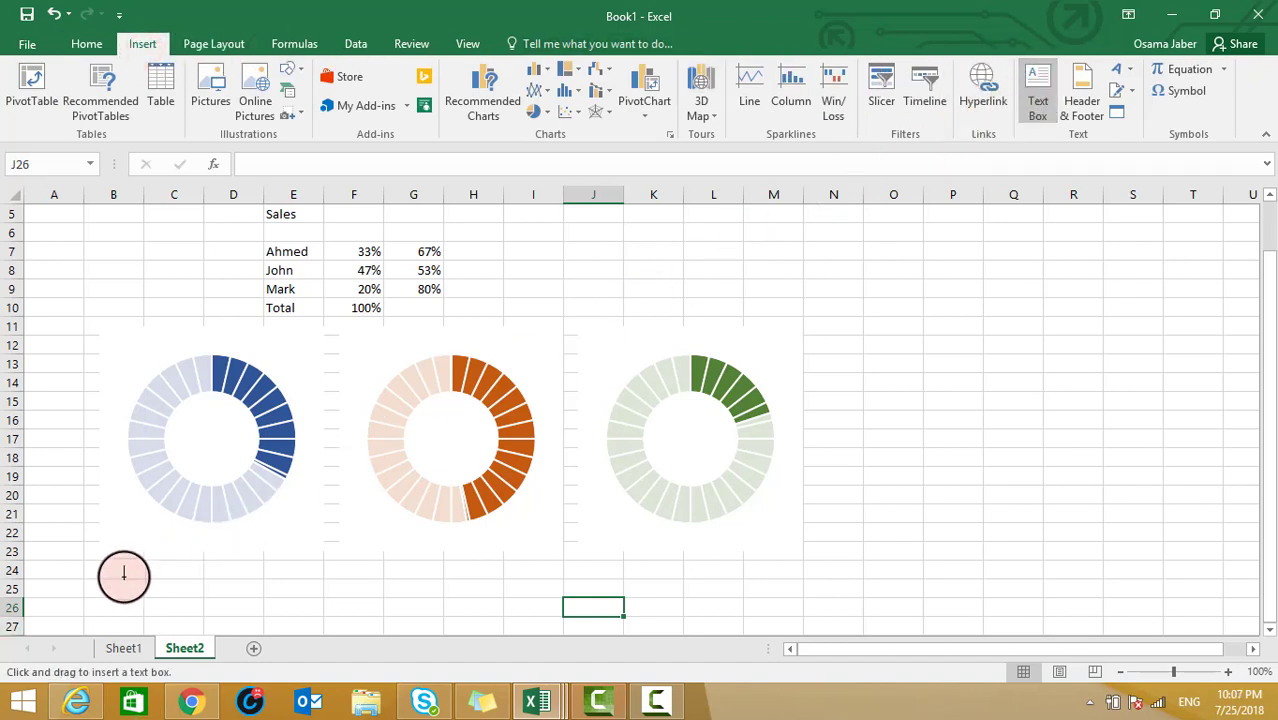
left_click_drag(124, 578, 280, 617)
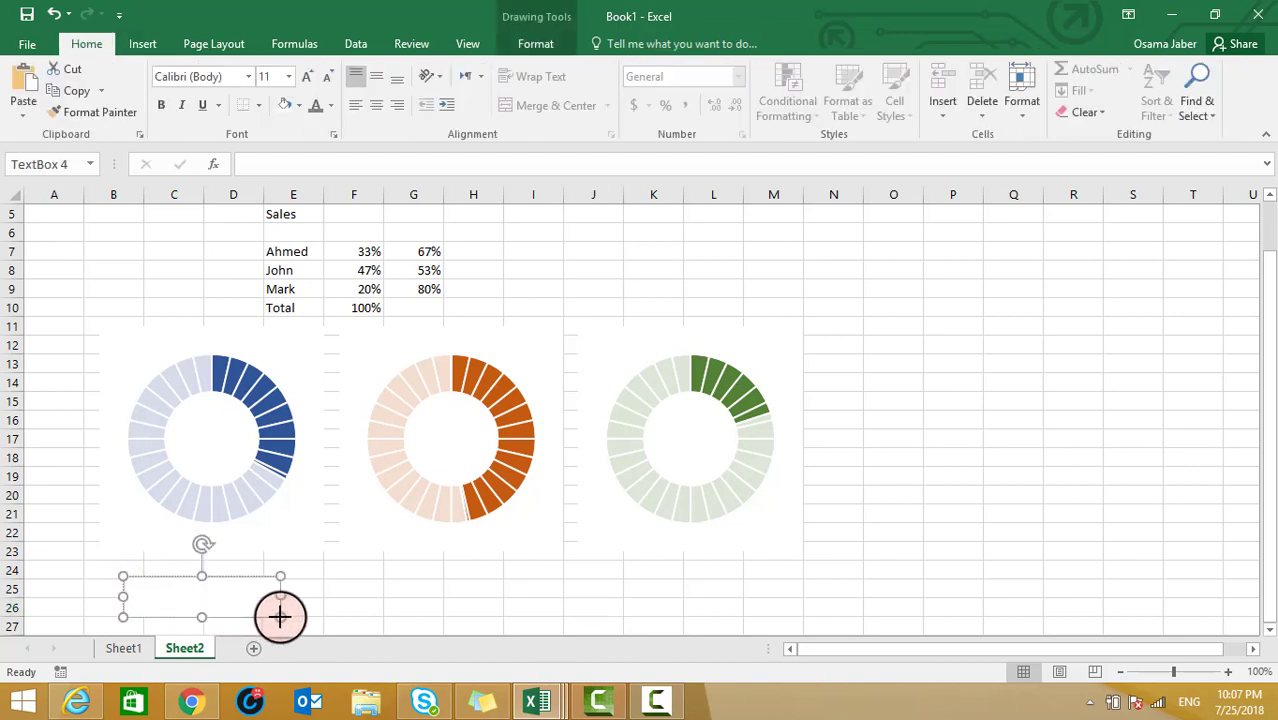
left_click(158, 590)
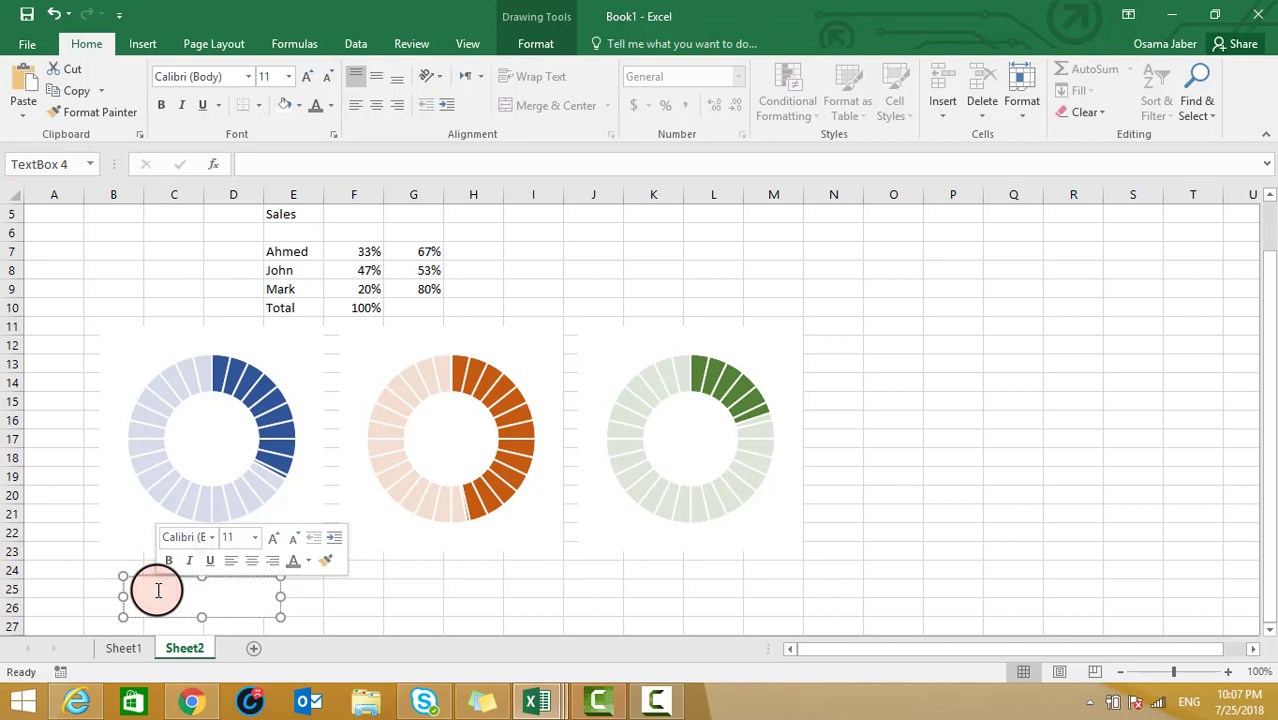
- Link the text box to cell F7 with the formula =$F$7
left_click(271, 157)
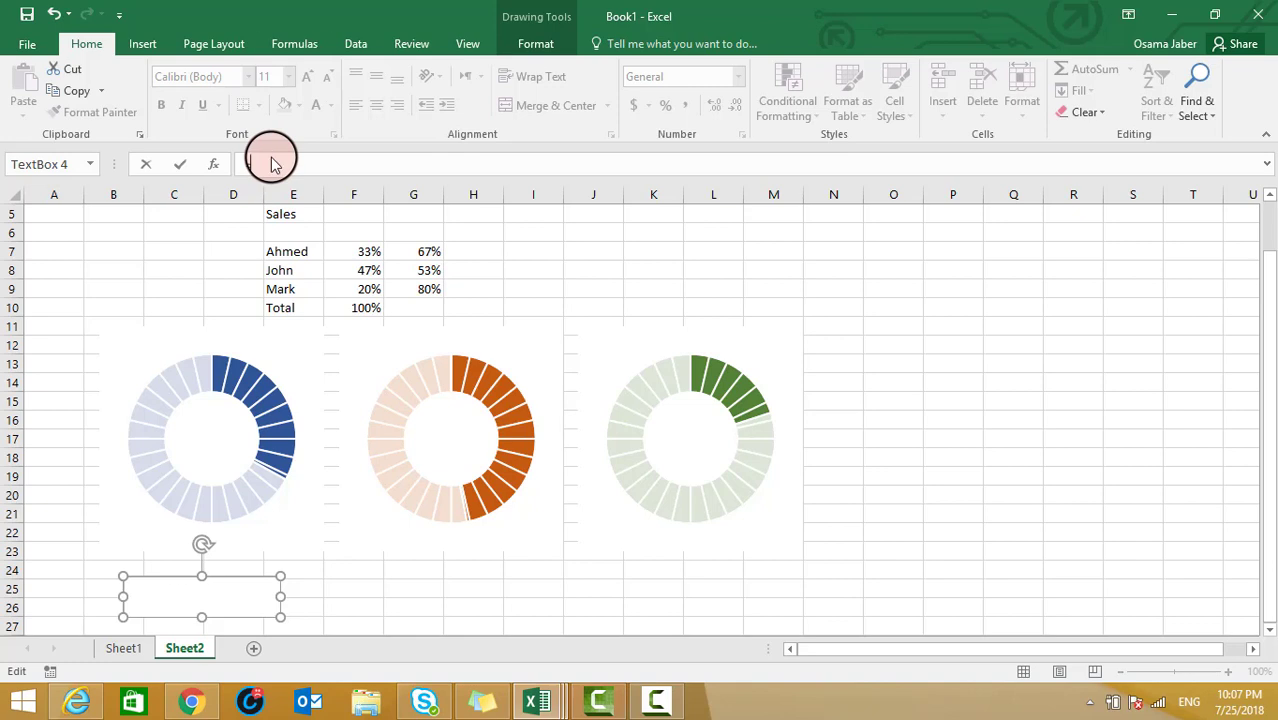
type("=")
left_click(366, 255)
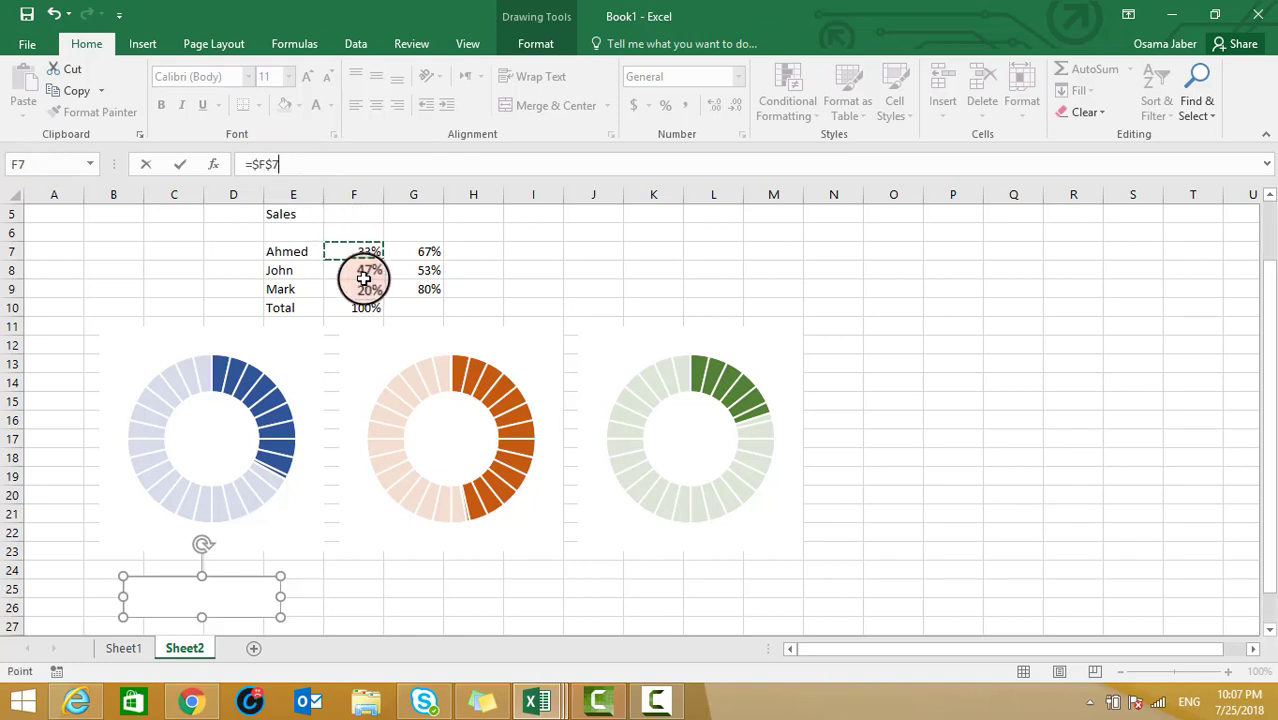
key("Return")
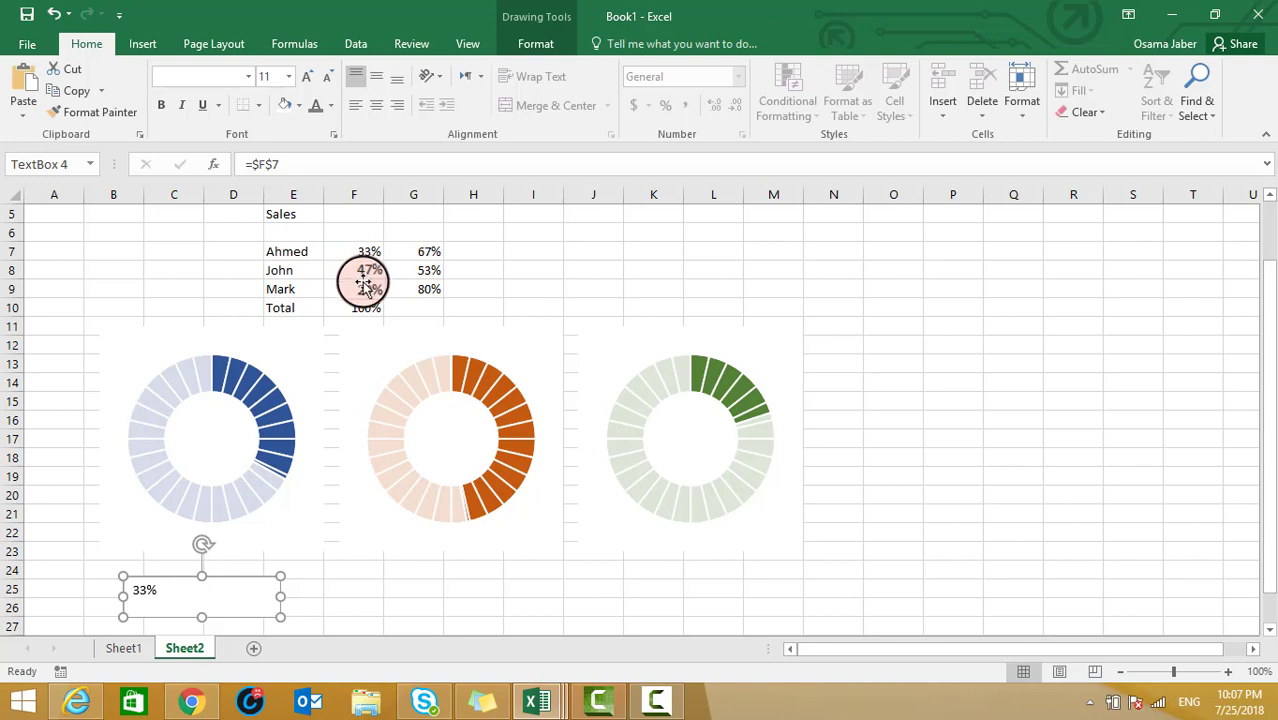
- Narrow the linked text box from its right edge and set its font to Impact
left_click(282, 599)
left_click_drag(282, 599, 236, 600)
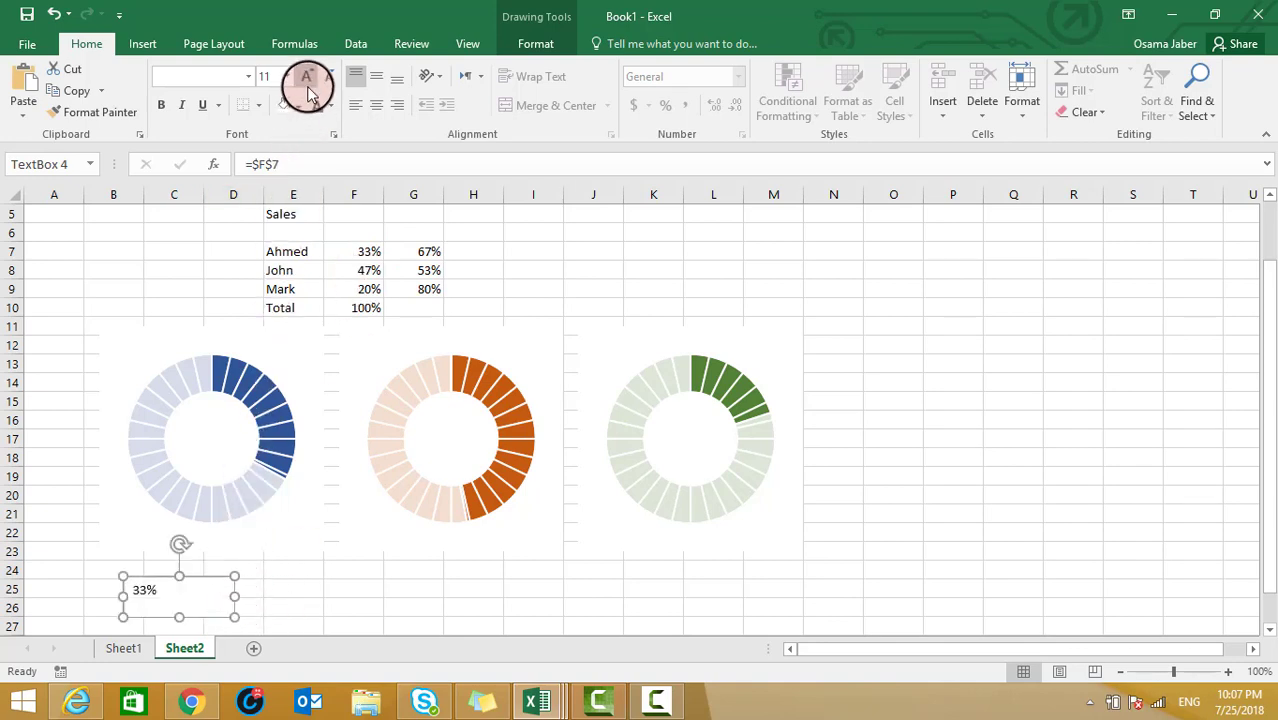
left_click(246, 78)
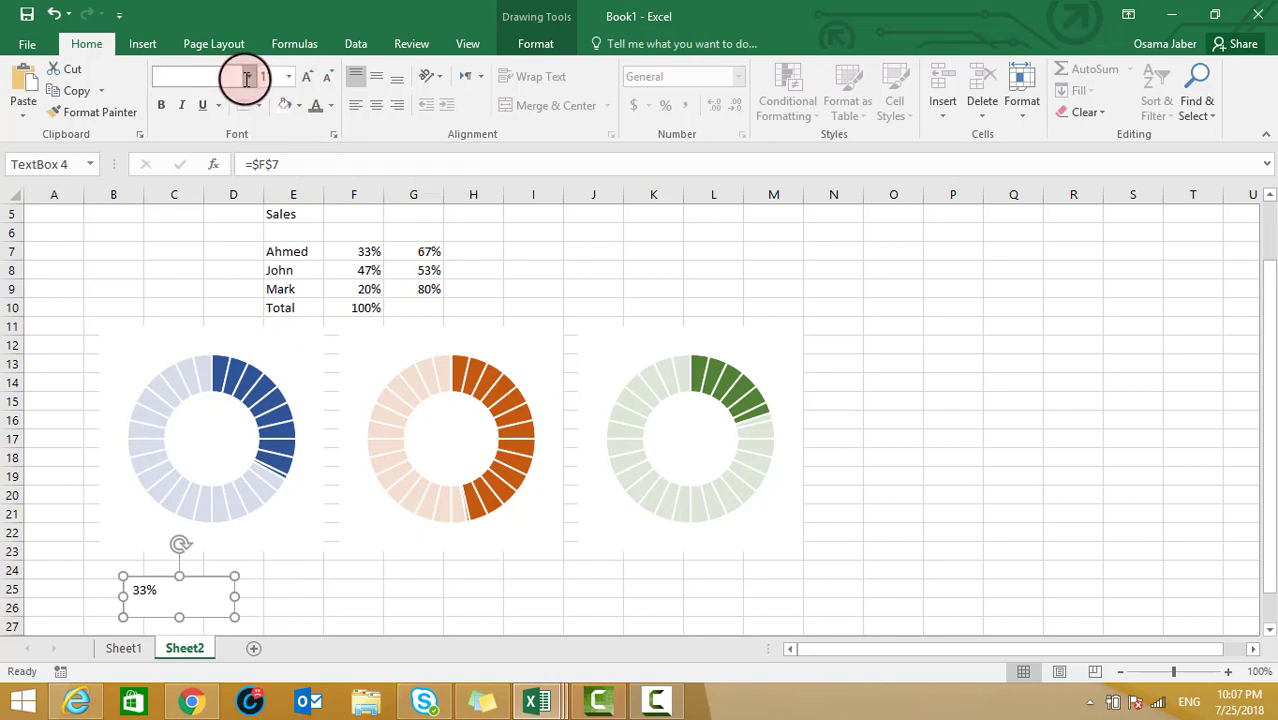
left_click(248, 79)
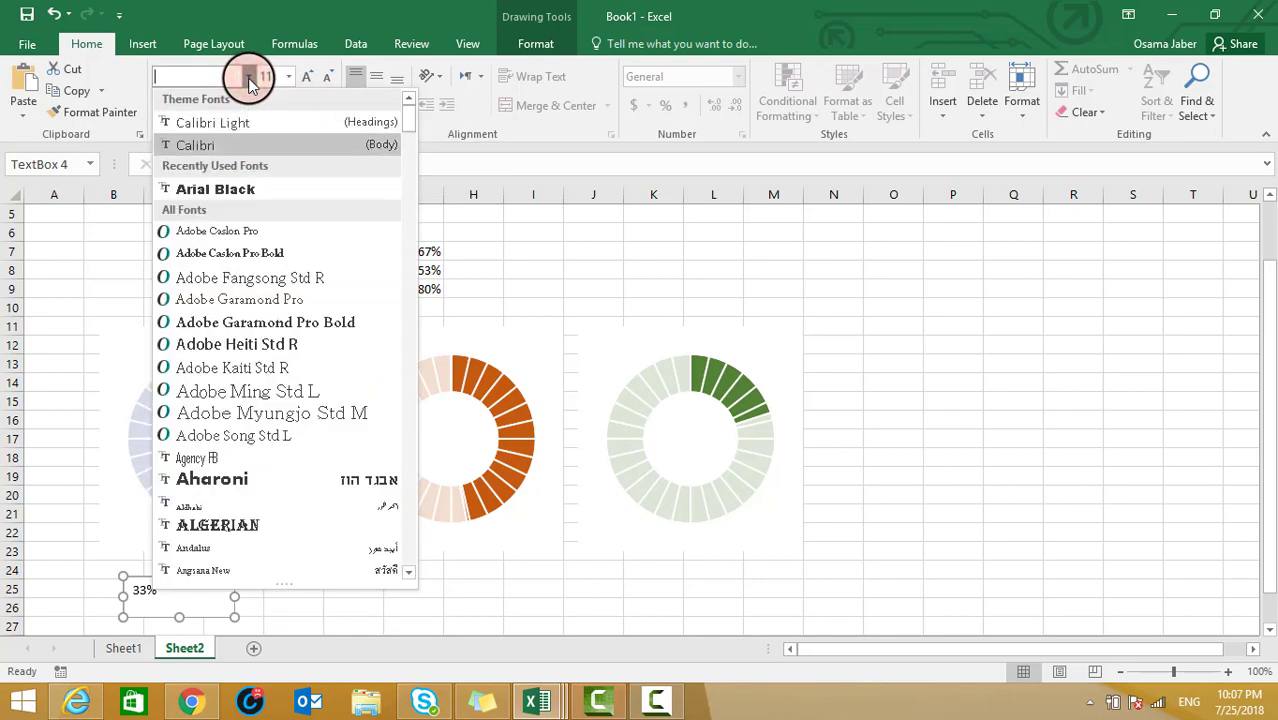
left_click_drag(408, 120, 437, 308)
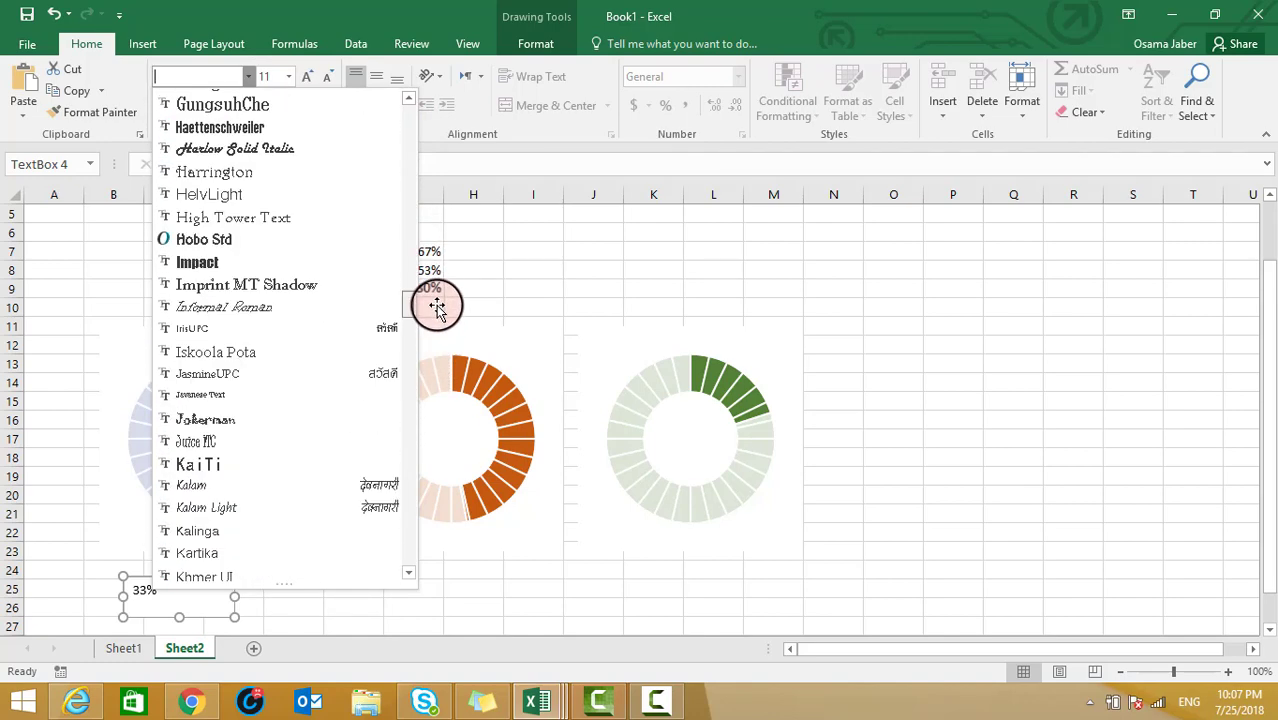
left_click(232, 262)
- Increase the text box's font size to 18 and narrow the box to fit its percentage text
left_click(307, 77)
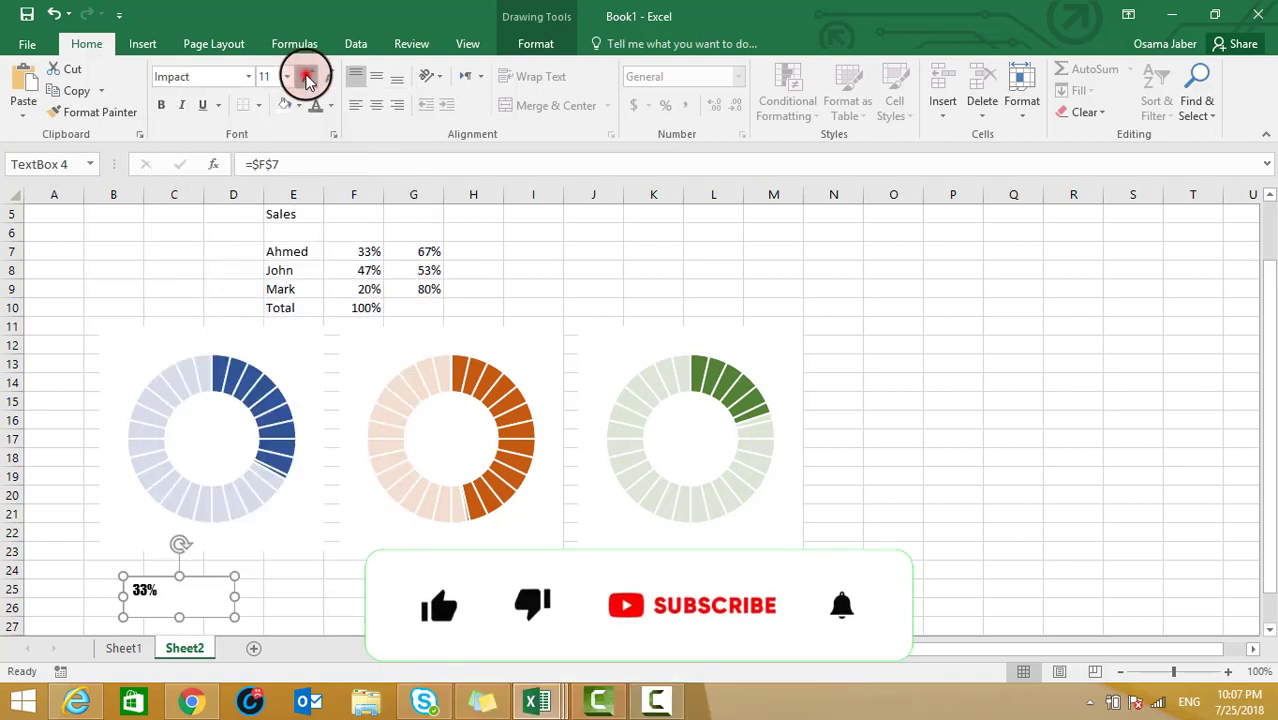
left_click(307, 77)
left_click(307, 77)
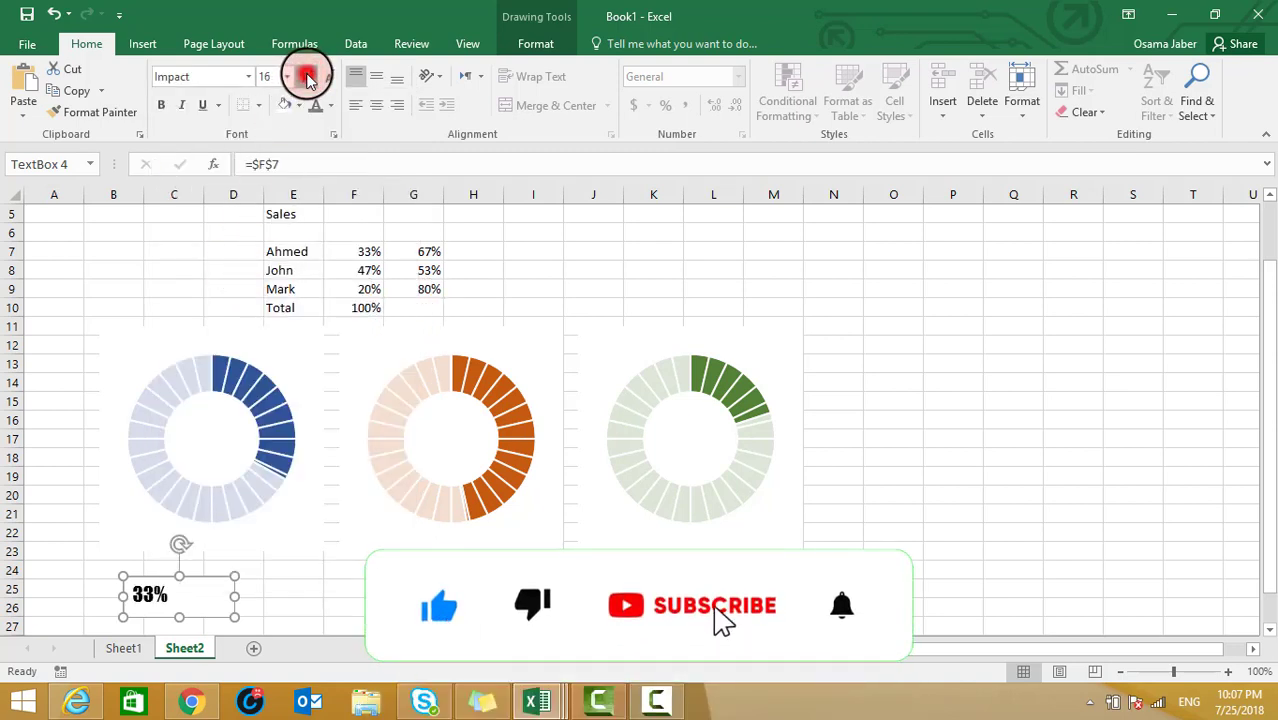
left_click(307, 77)
left_click_drag(234, 597, 189, 597)
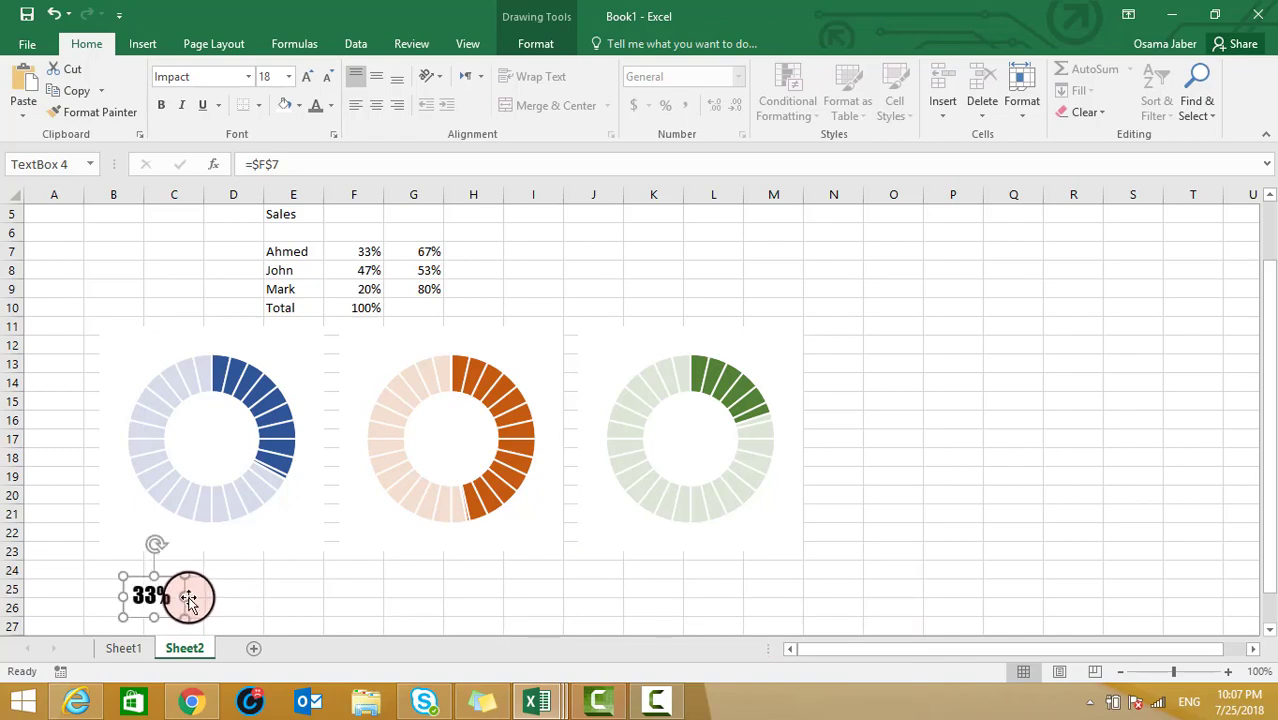